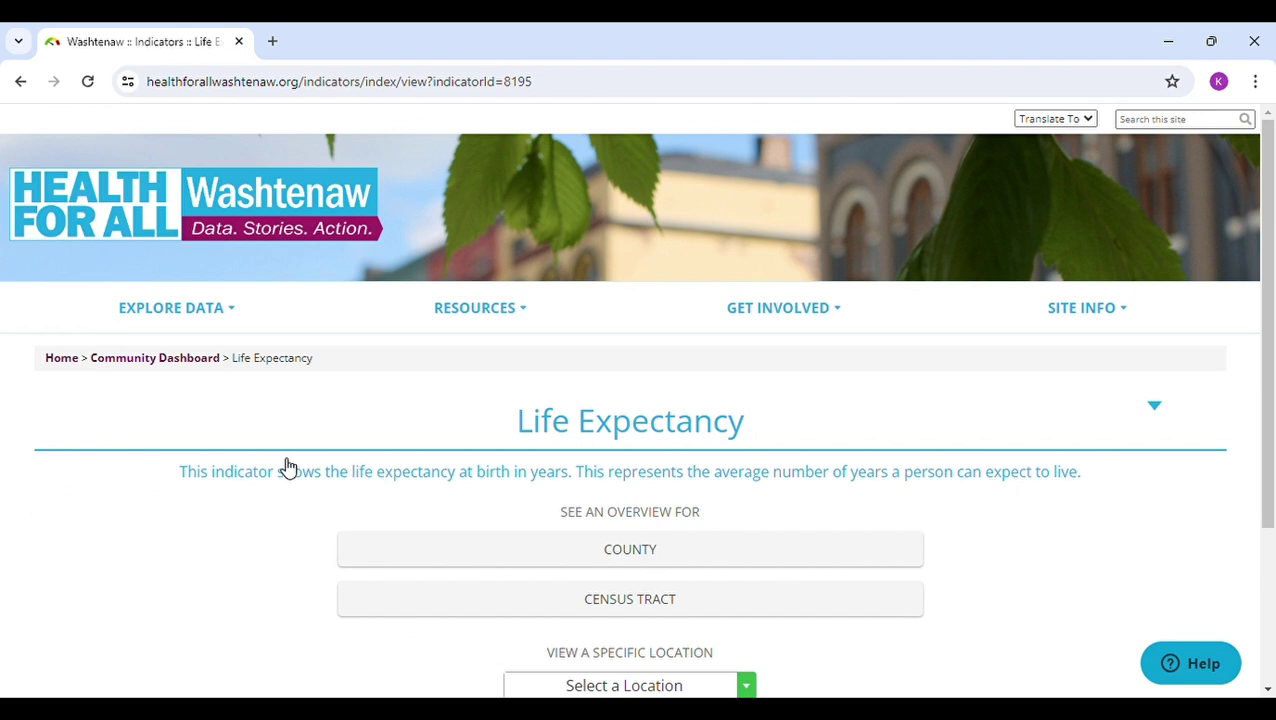
Open the county overview of the Life Expectancy indicator
scroll(294, 475, "down", 1)
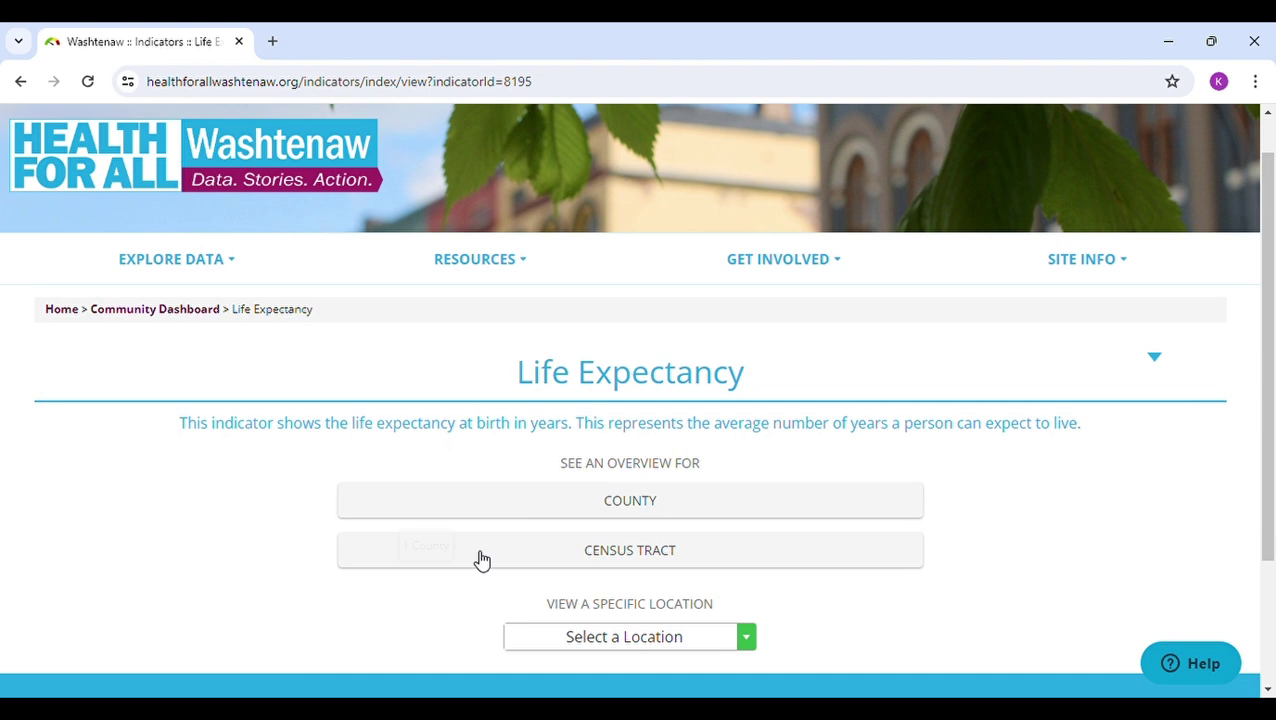
left_click(625, 499)
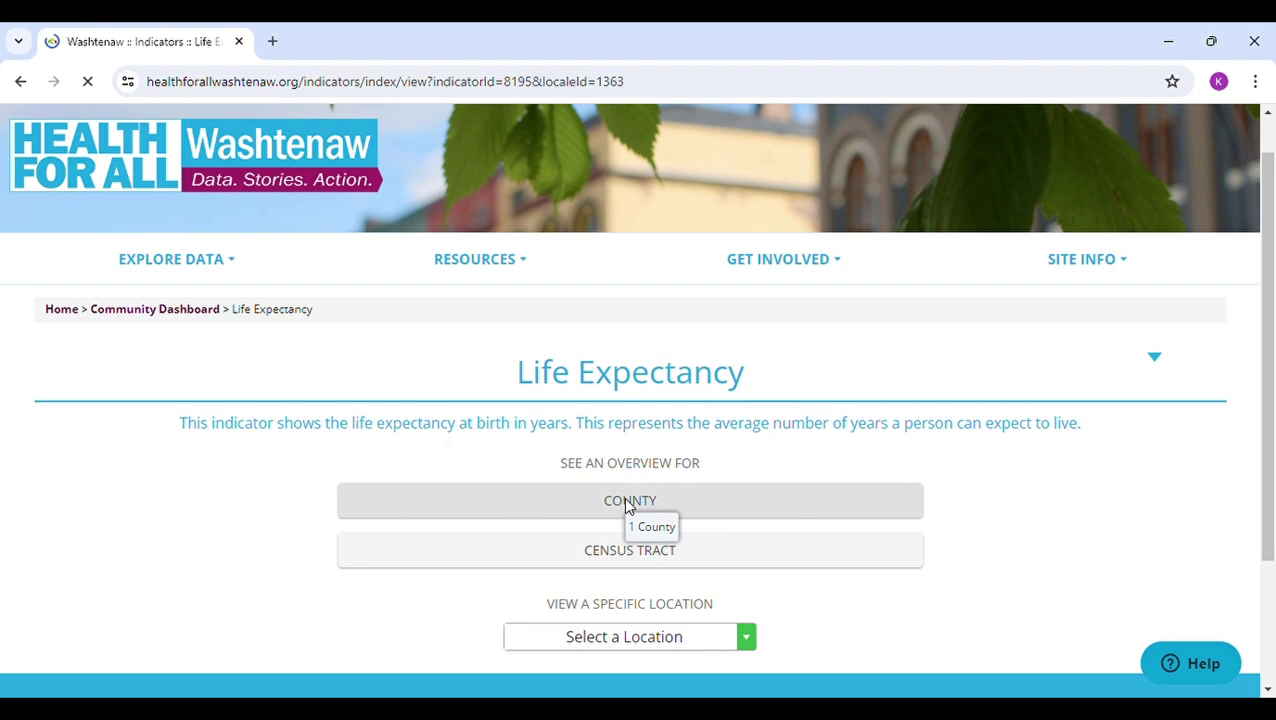
Look through the available locations and measurement periods for the Life Expectancy indicator
scroll(415, 398, "down", 2)
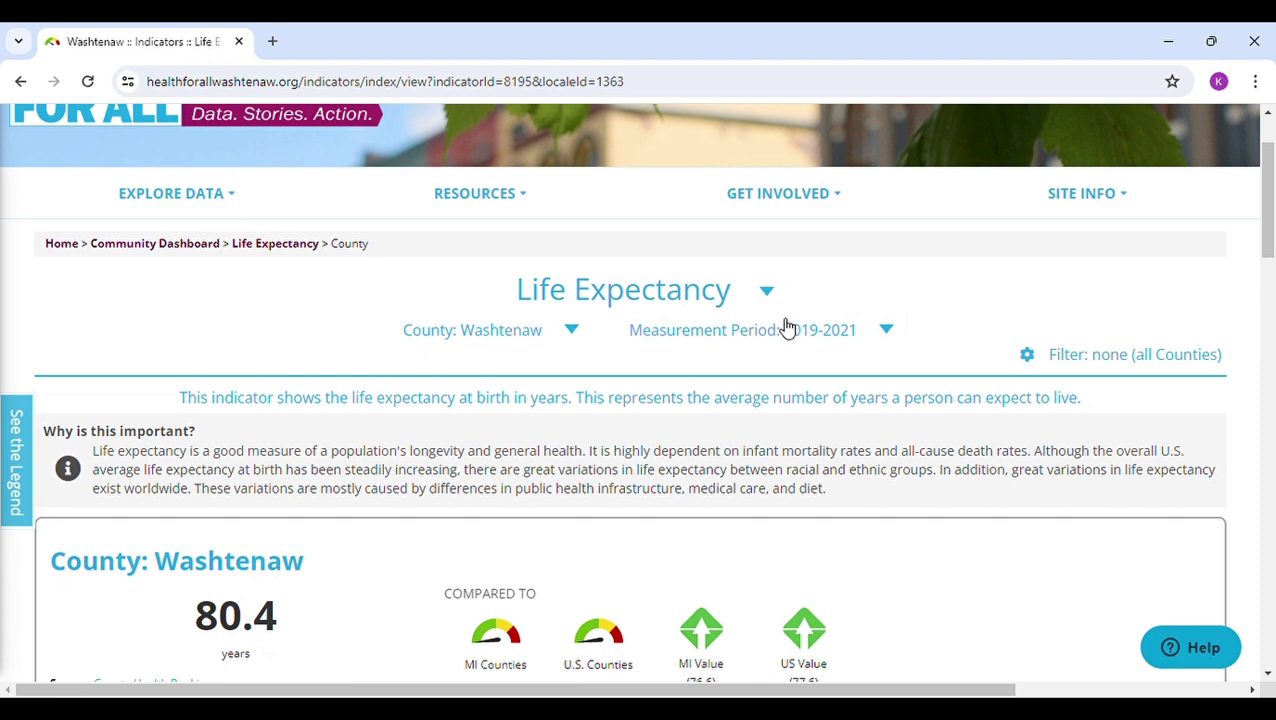
left_click(574, 332)
scroll(498, 470, "down", 1)
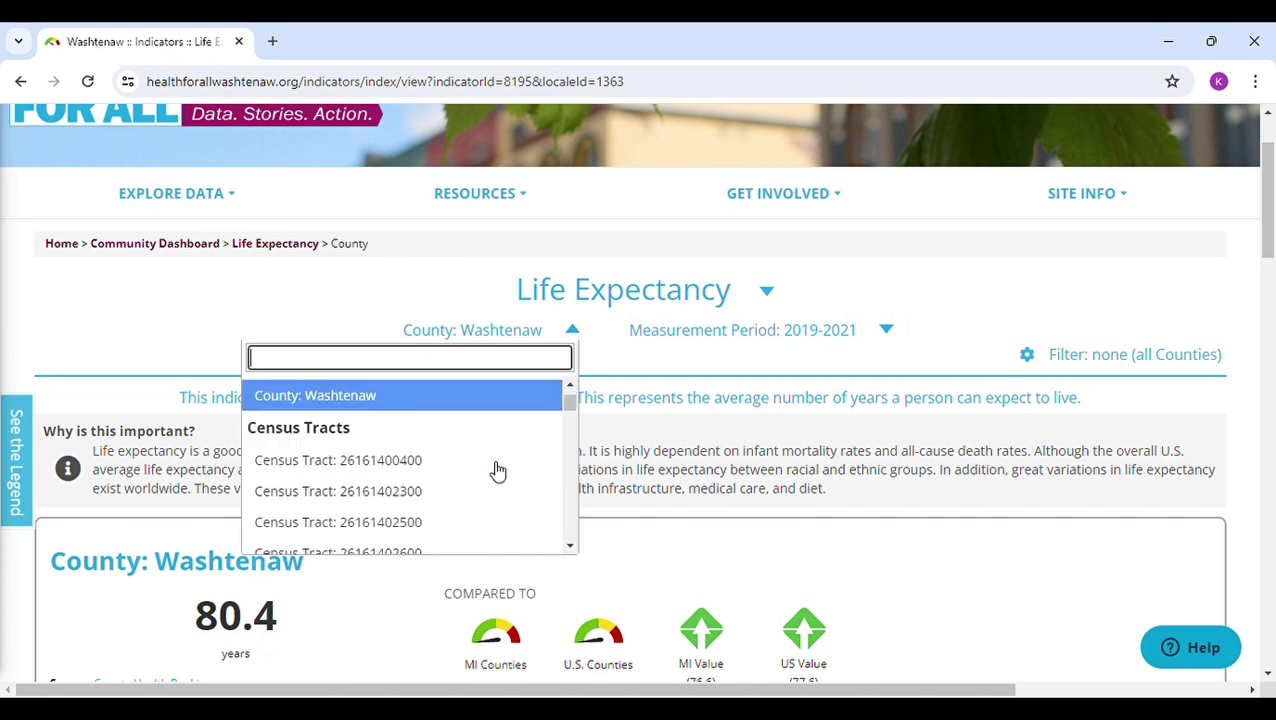
scroll(498, 470, "down", 1)
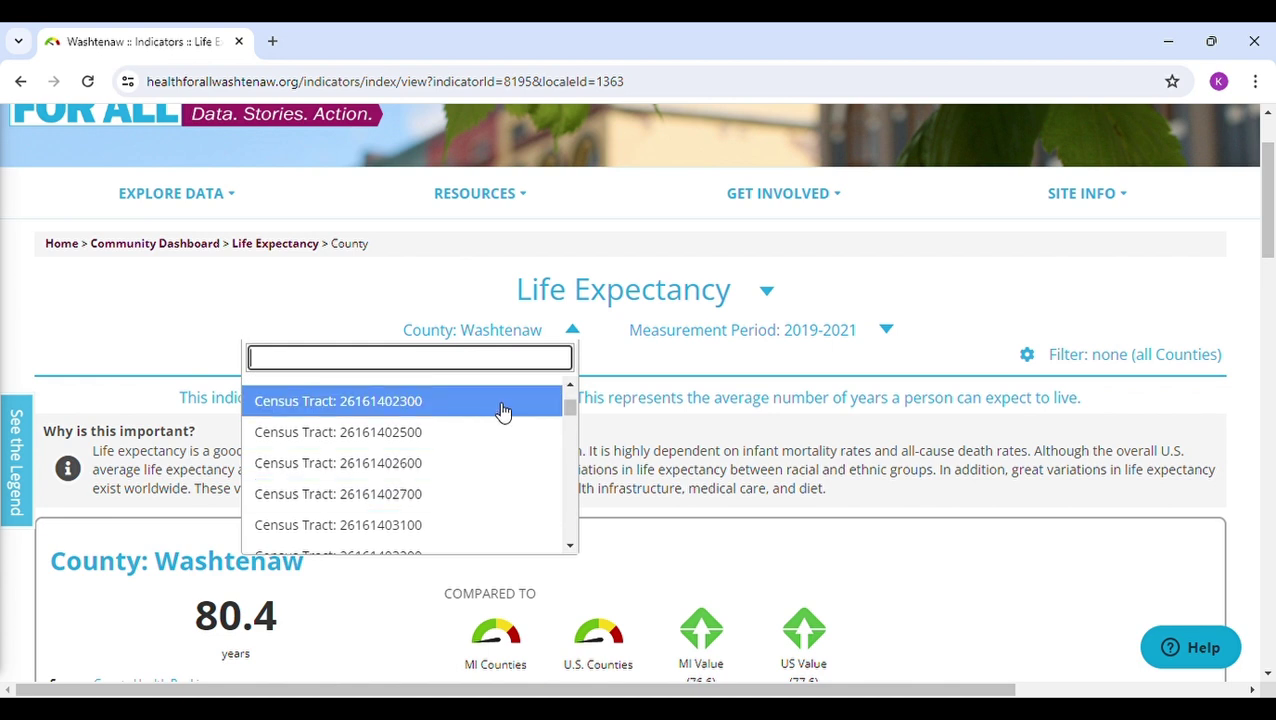
left_click(732, 333)
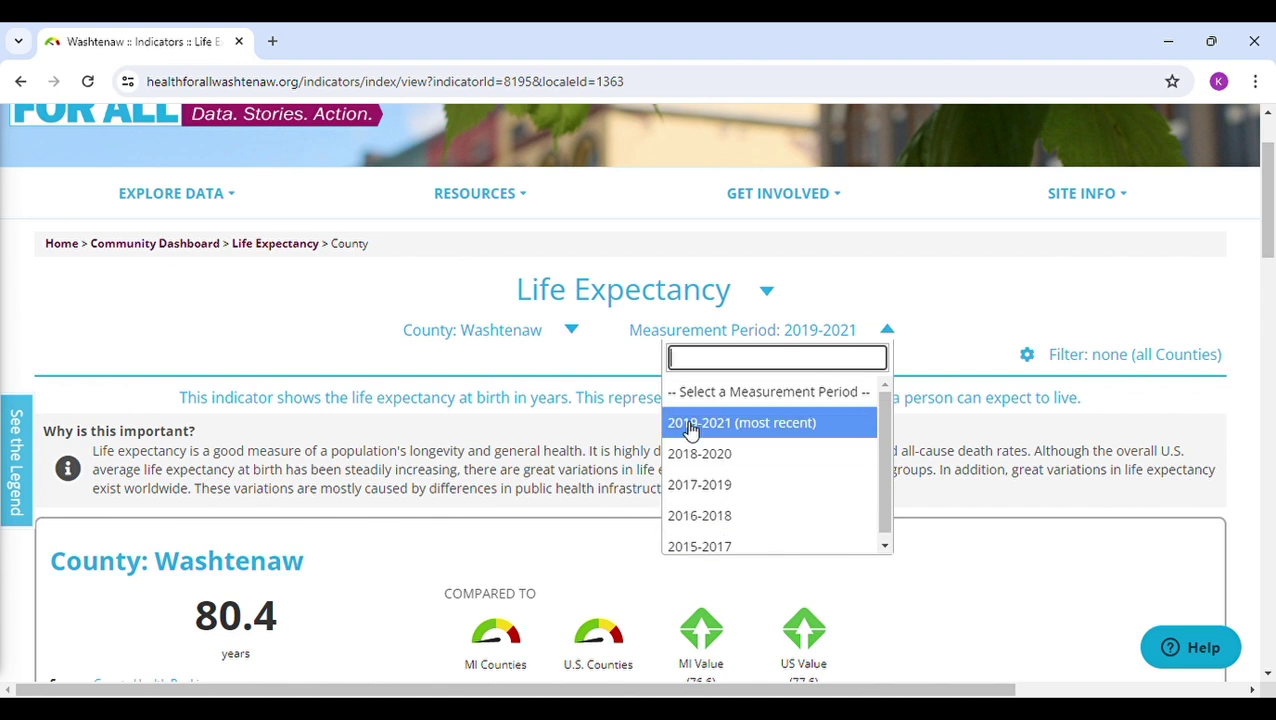
left_click(98, 350)
Read the indicator's importance note and Washtenaw County's source details, highlighting the measurement period
scroll(233, 490, "down", 1)
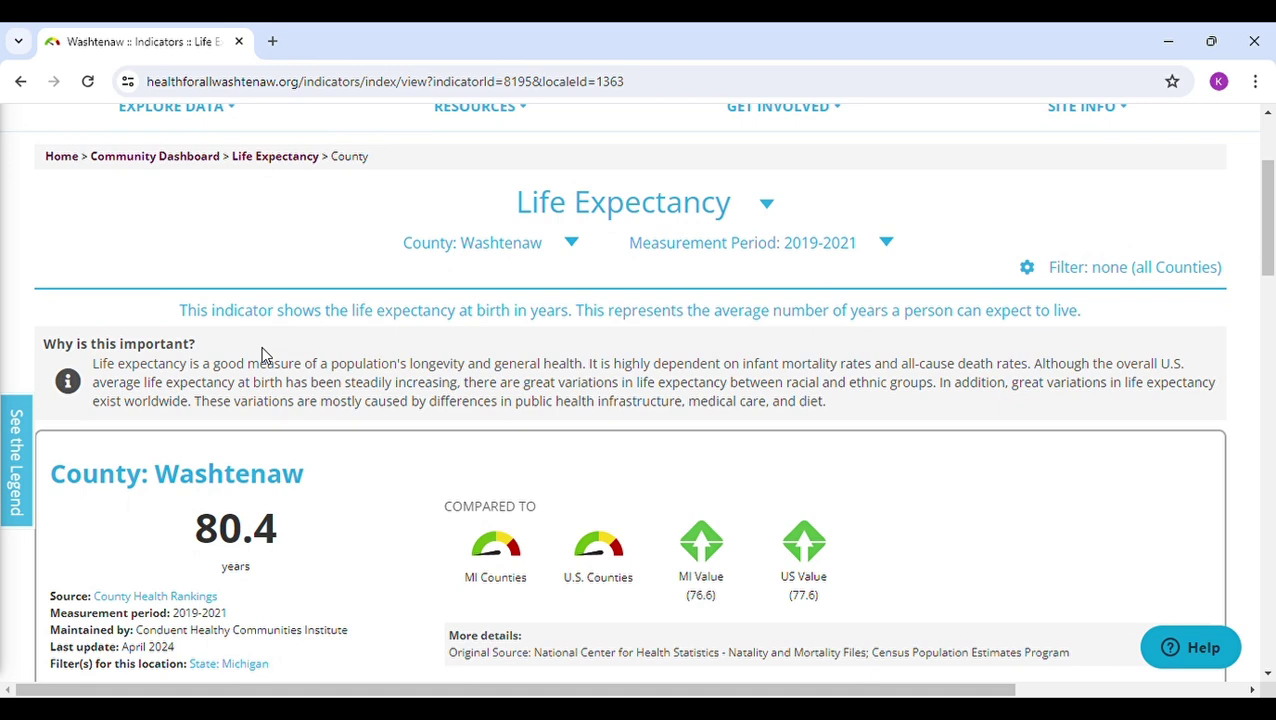
scroll(330, 395, "down", 2)
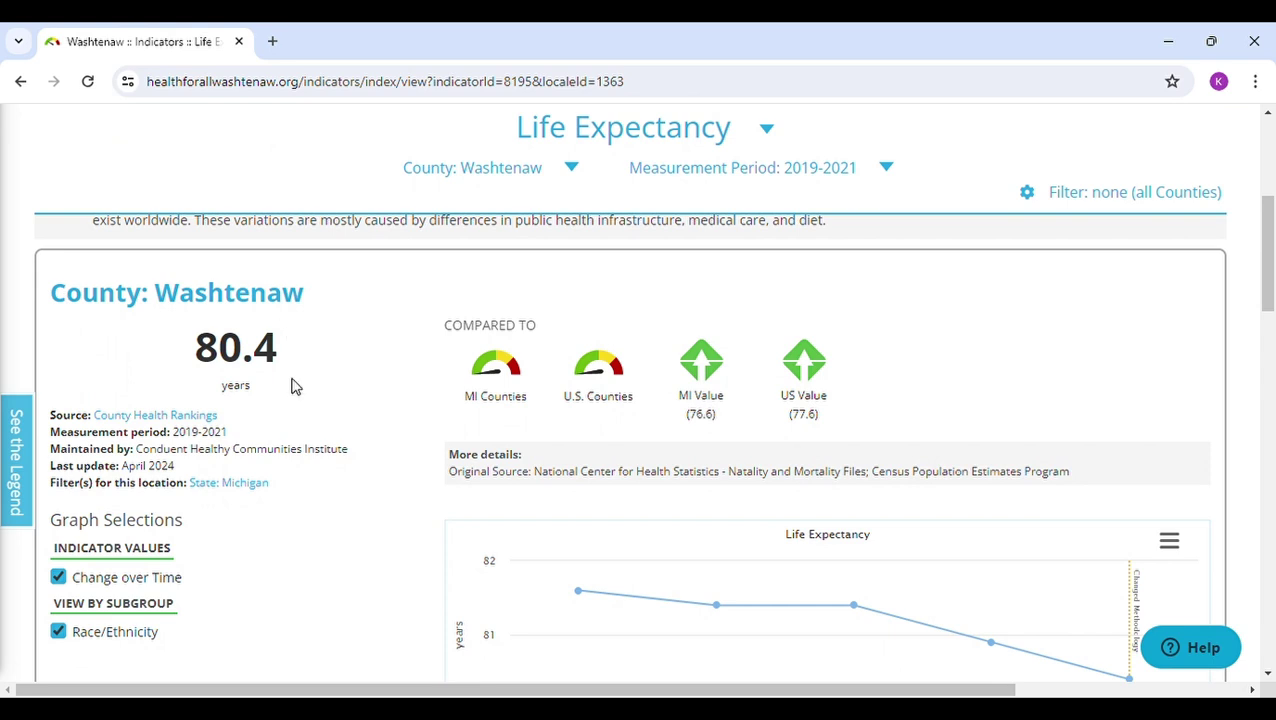
left_click_drag(230, 433, 61, 438)
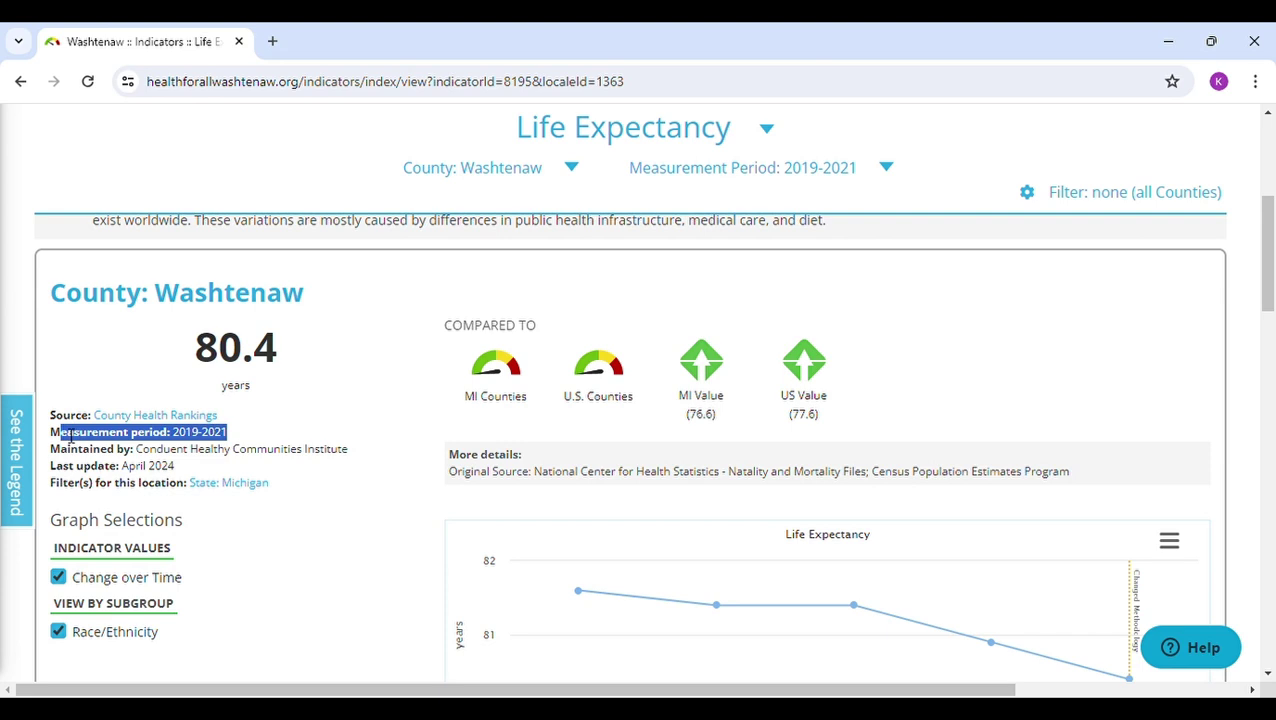
left_click(272, 423)
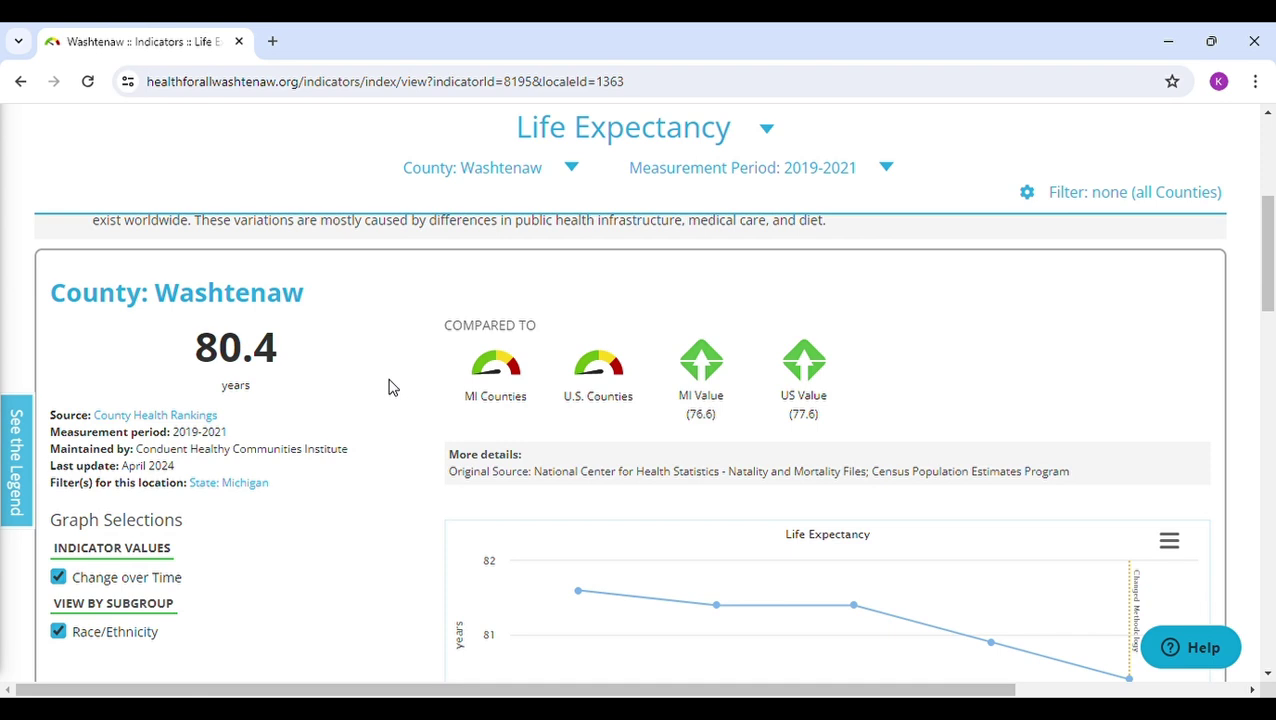
Examine how Washtenaw compares with Michigan and U.S. counties and values, and consult the legend for the symbols' meanings
mouse_move(629, 381)
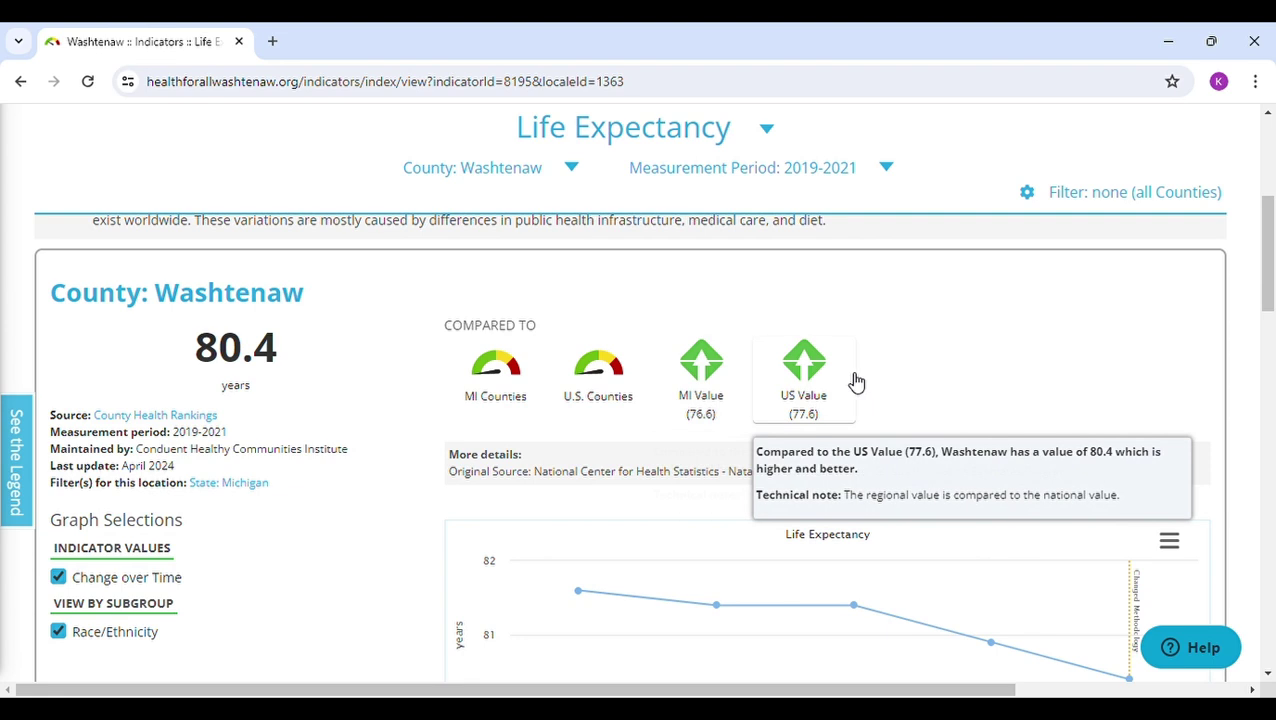
mouse_move(489, 372)
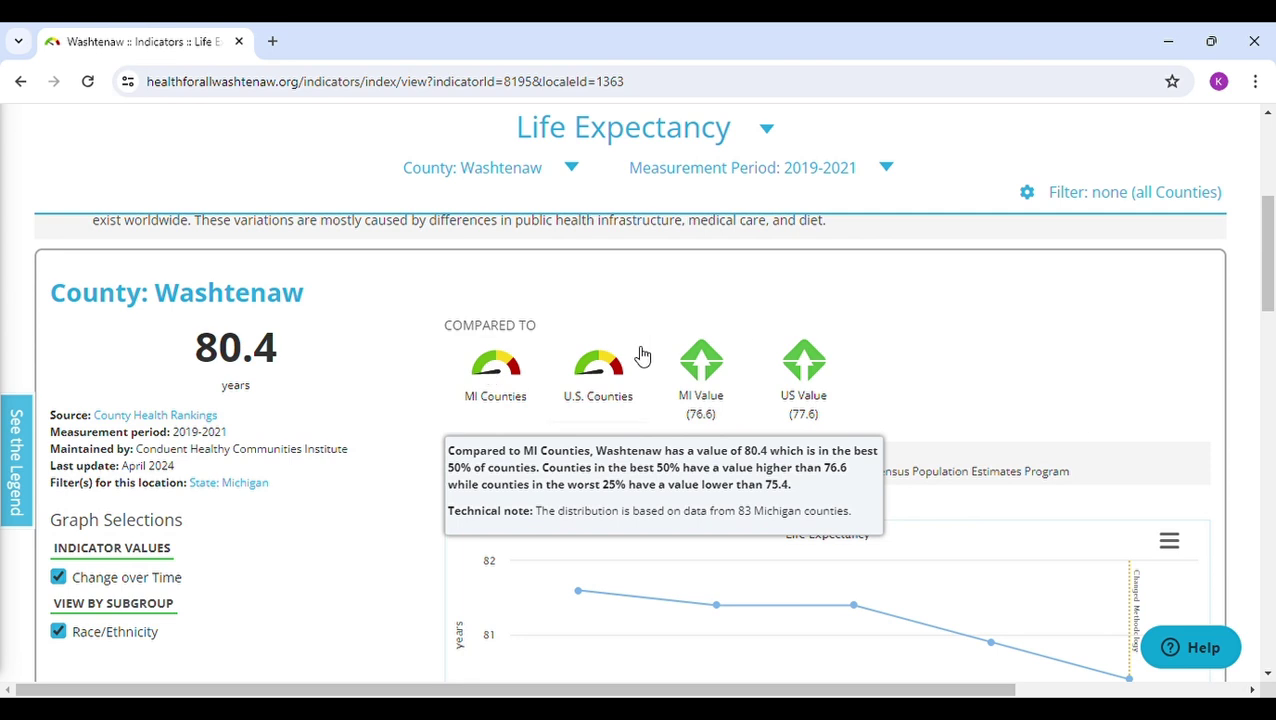
mouse_move(731, 376)
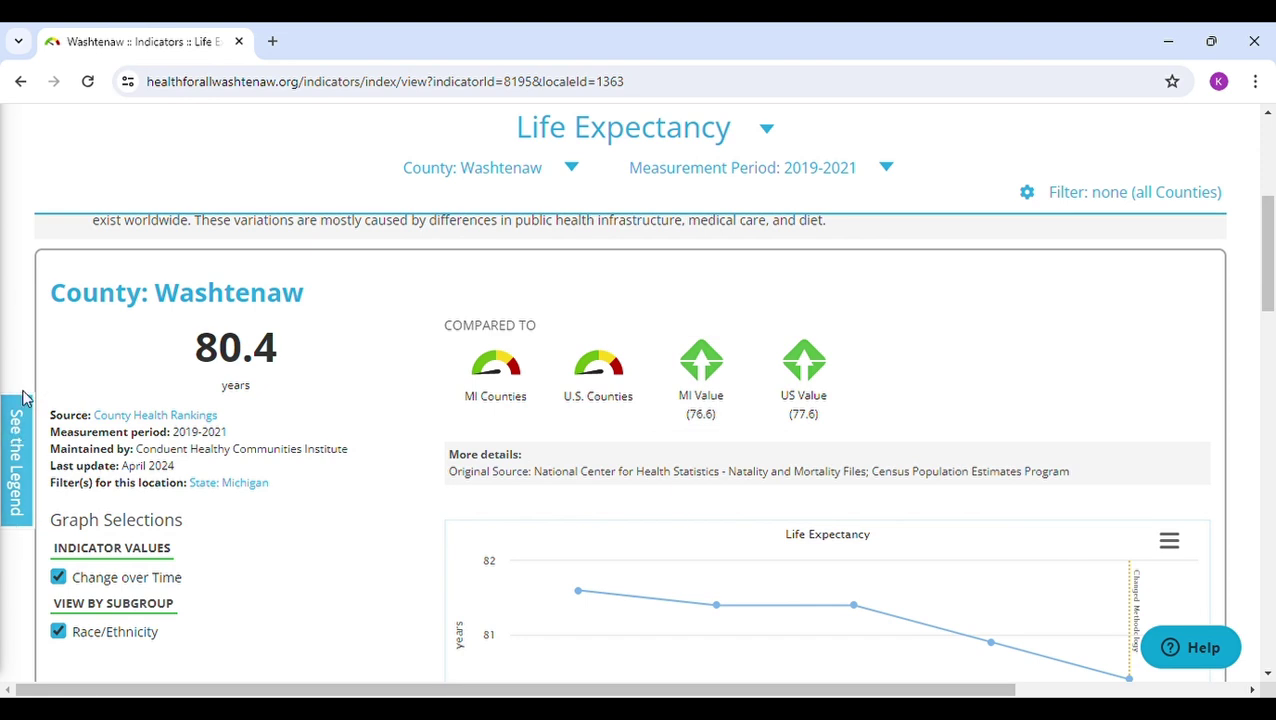
left_click(19, 472)
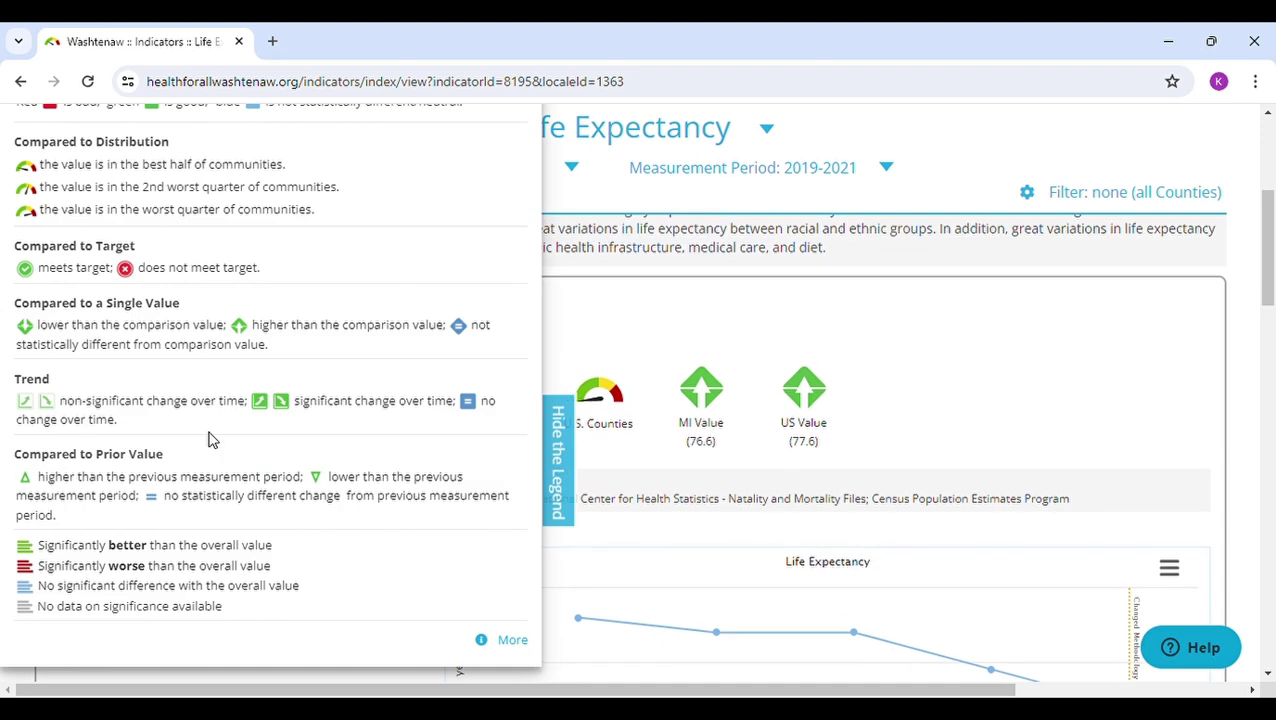
left_click(558, 455)
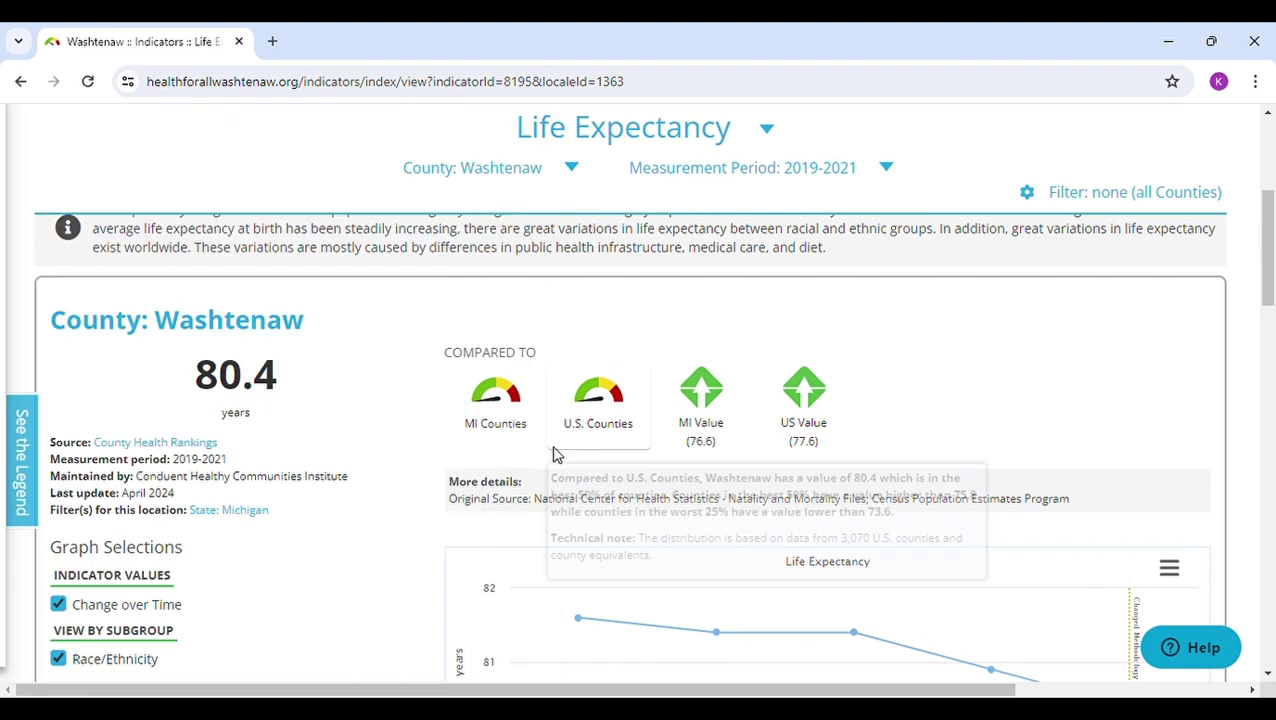
Inspect the data points of the Life Expectancy trend chart and enable its zero-based y-axis
scroll(373, 504, "down", 2)
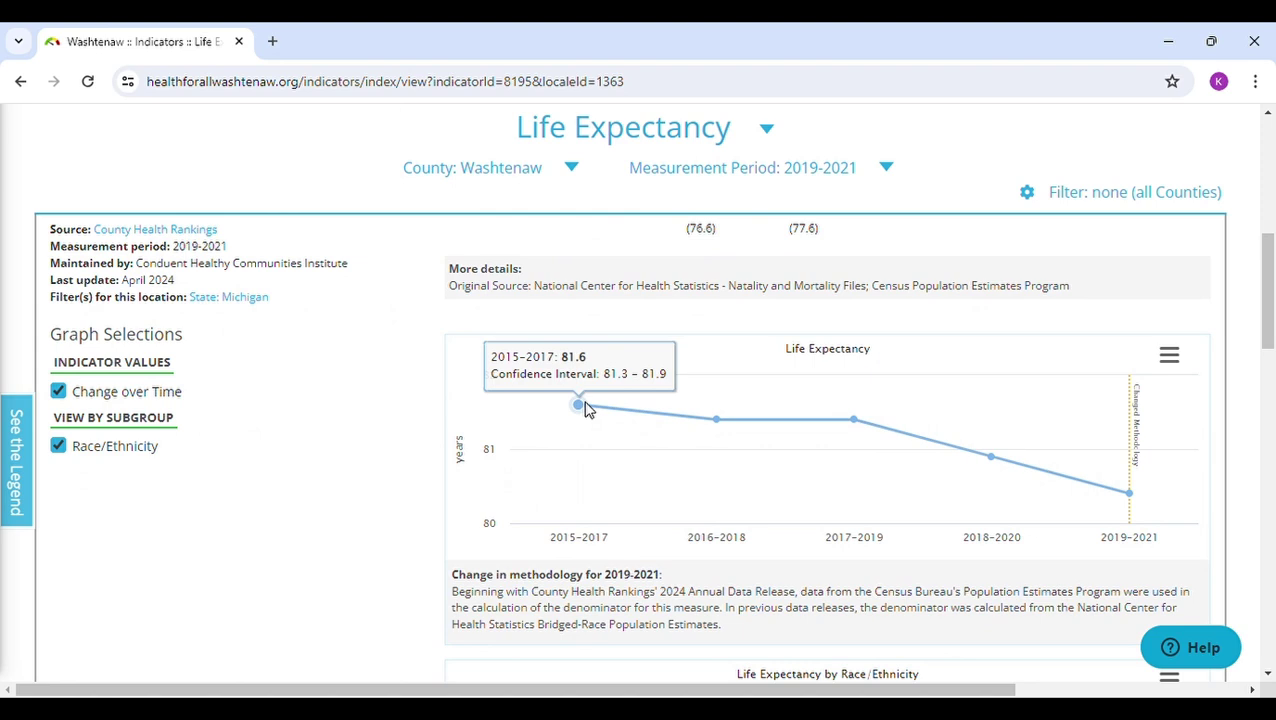
mouse_move(688, 410)
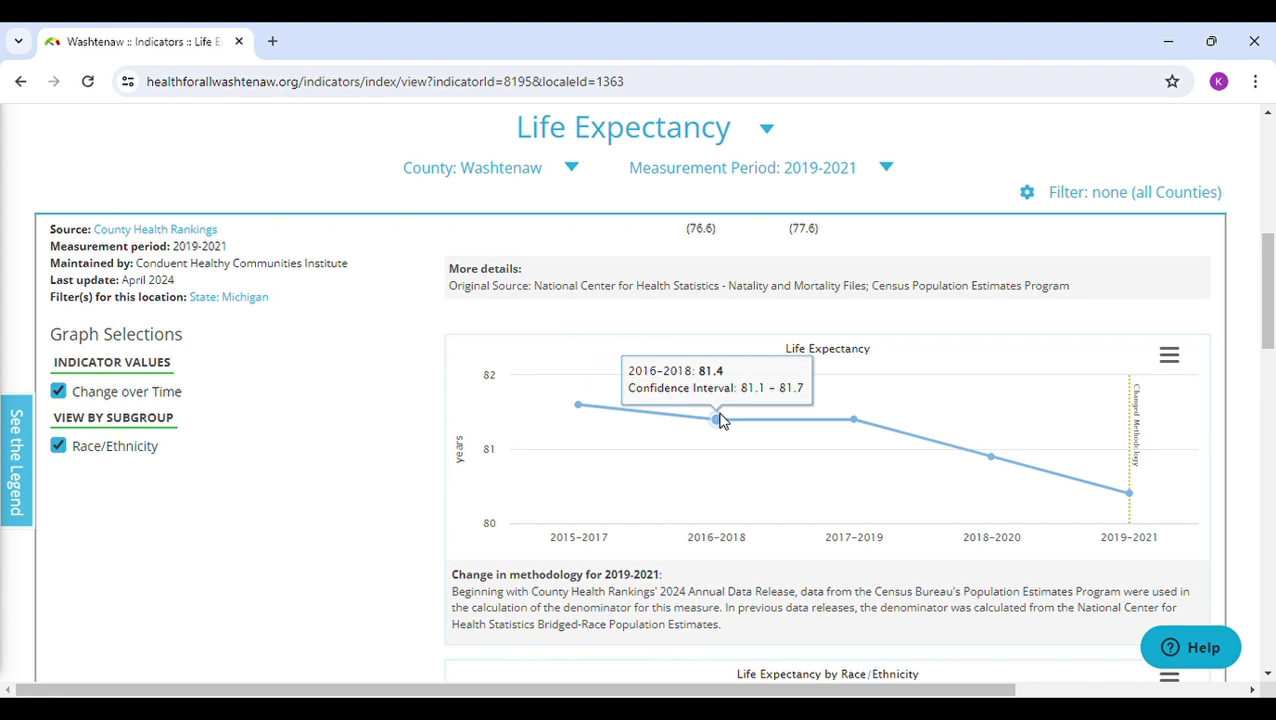
left_click(1174, 362)
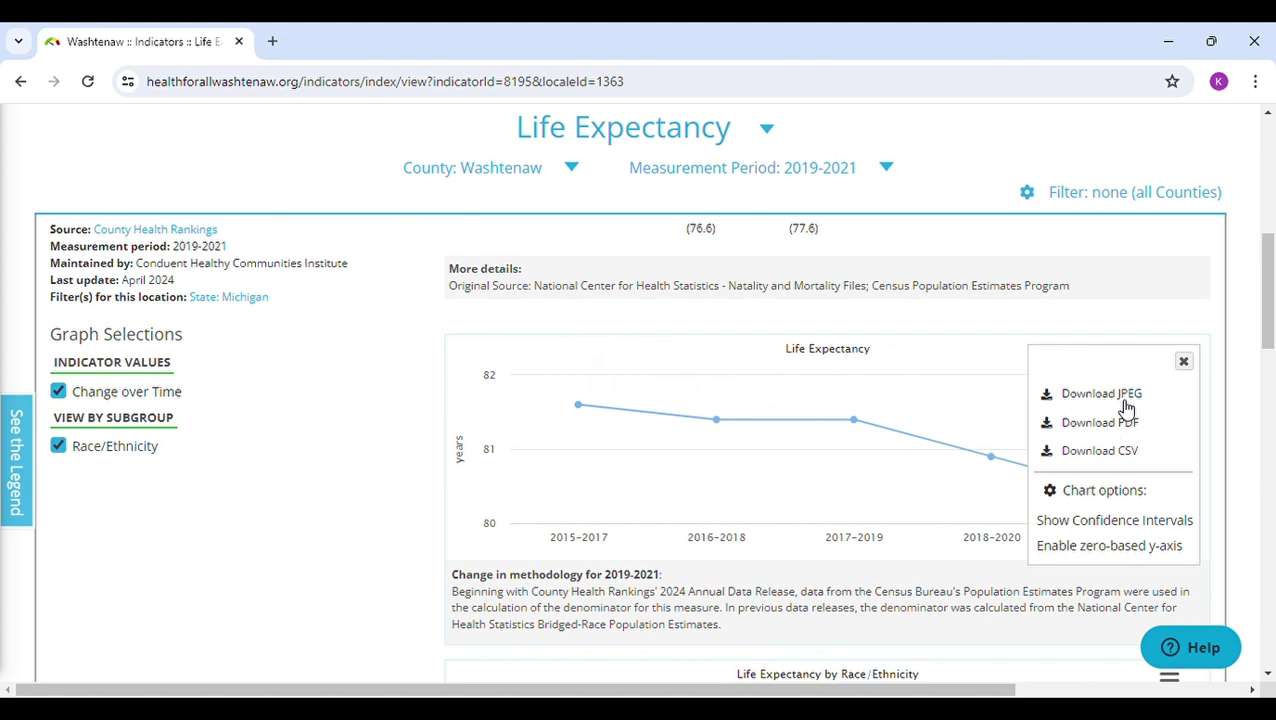
left_click(1100, 548)
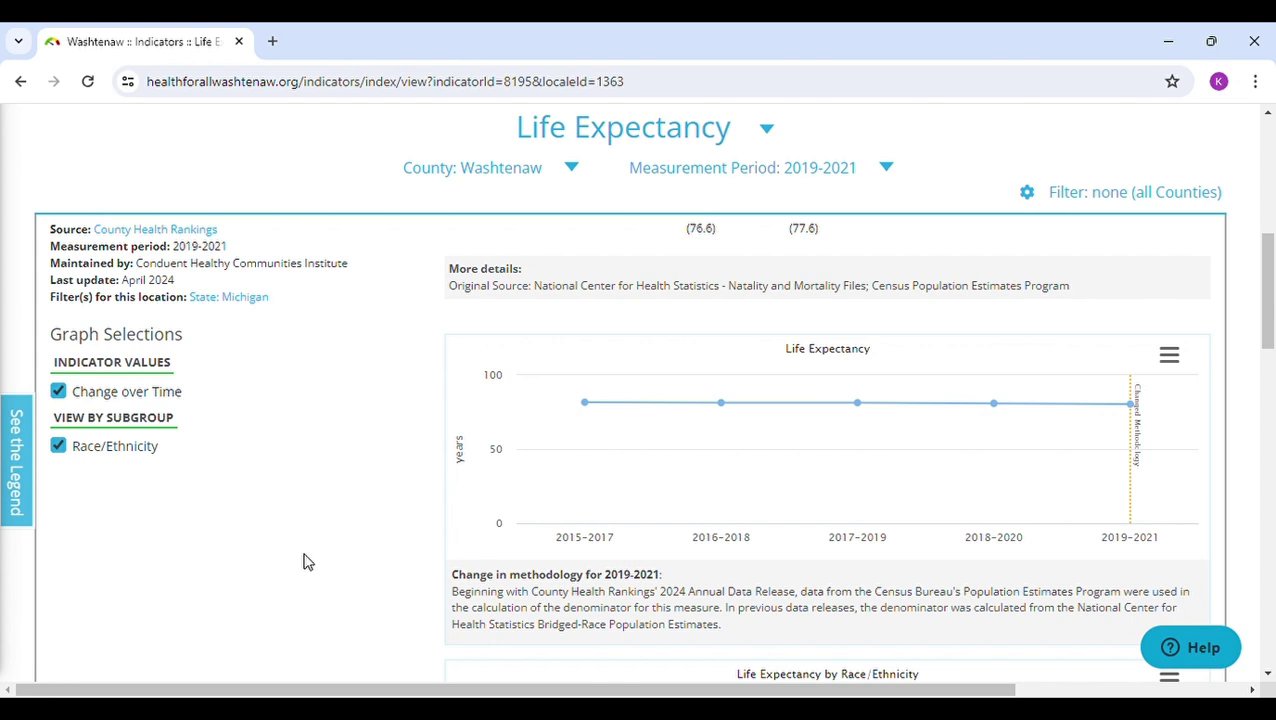
Review the Life Expectancy by Race/Ethnicity chart and show its download and chart options
scroll(307, 562, "down", 2)
scroll(307, 562, "down", 2)
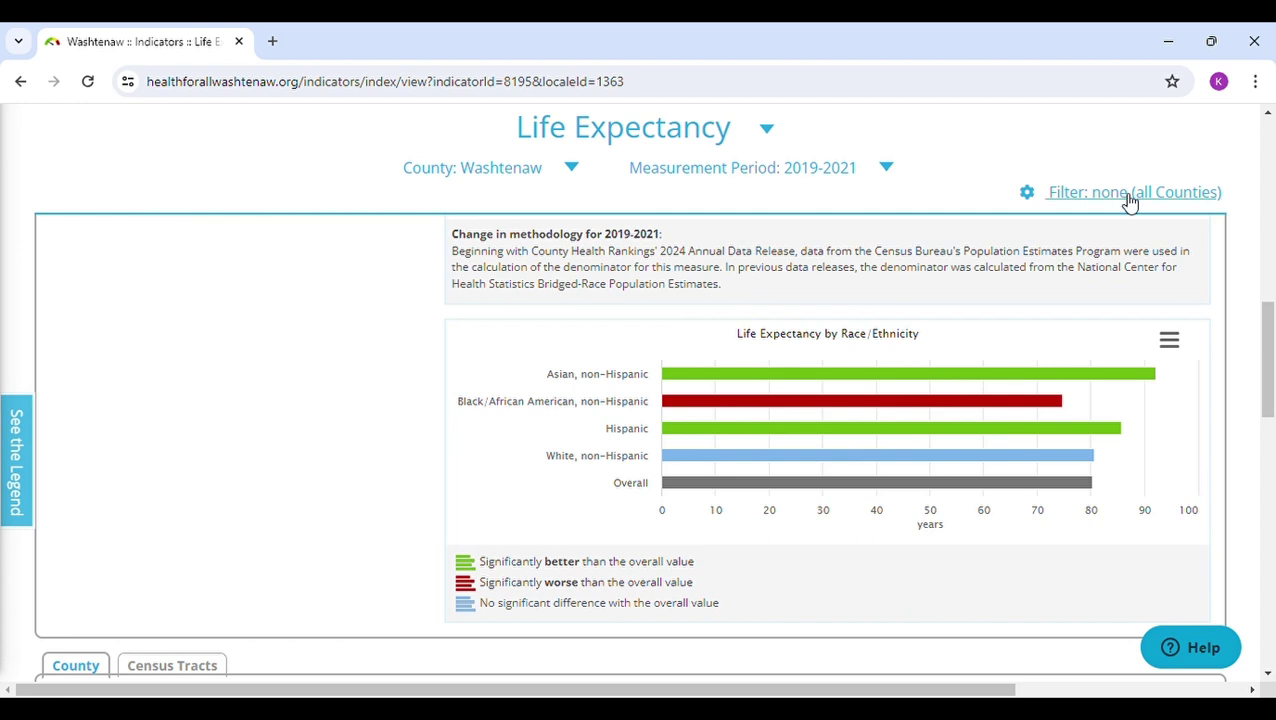
left_click(1170, 342)
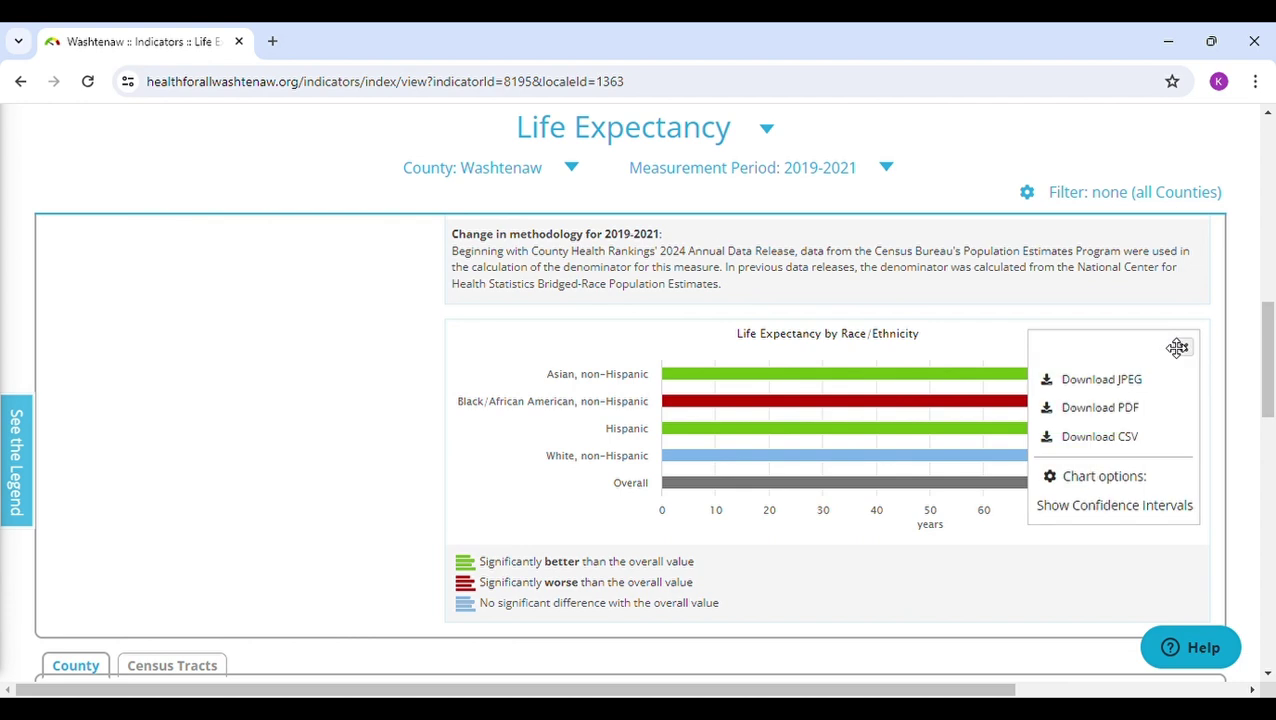
Return to the site's home page and search for "income inequality"
key("alt+Left")
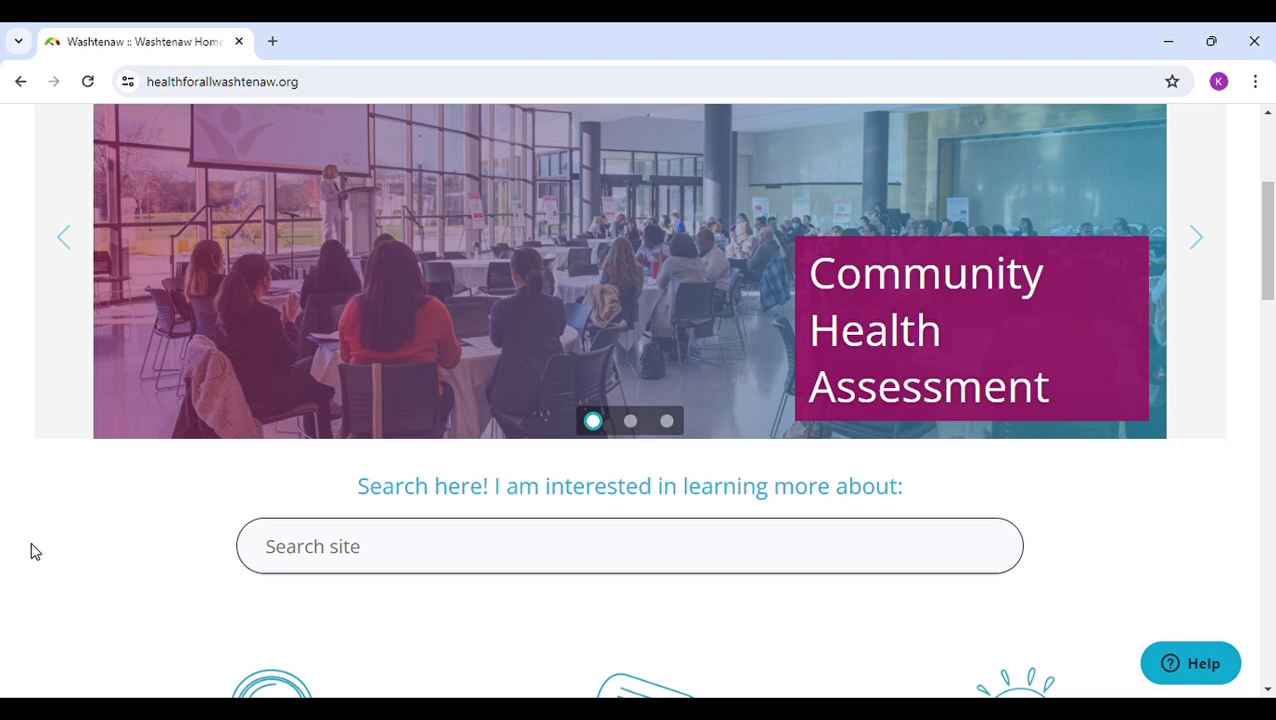
left_click(299, 541)
type("income inequli")
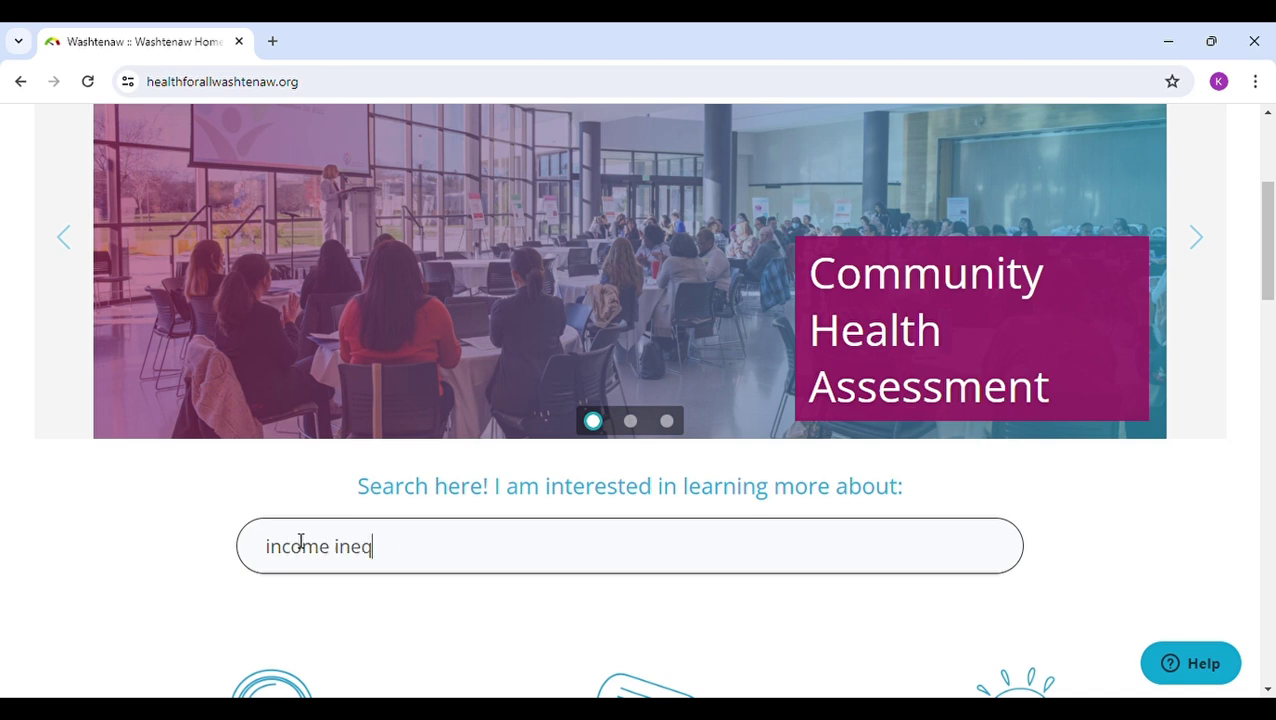
key("BackSpace")
key("BackSpace")
type("ality")
key("Return")
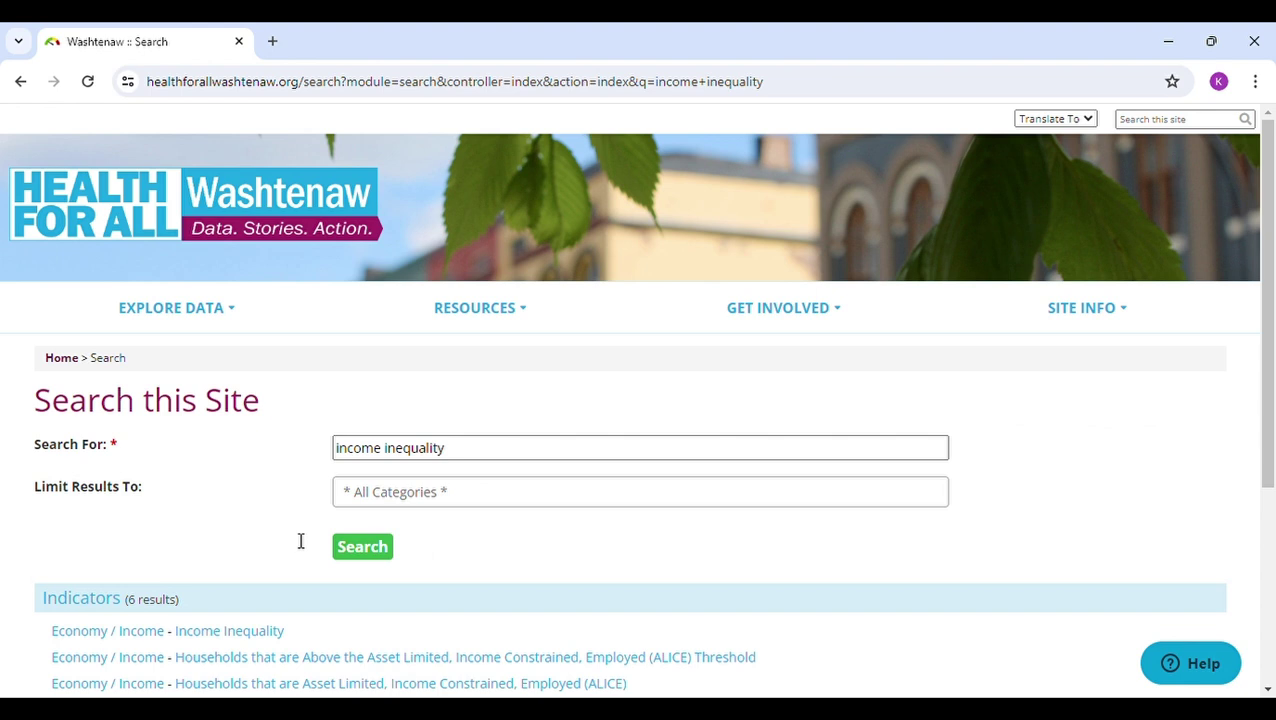
Open the Income Inequality indicator from the search results and show its zip code overview
scroll(300, 541, "down", 3)
left_click(257, 496)
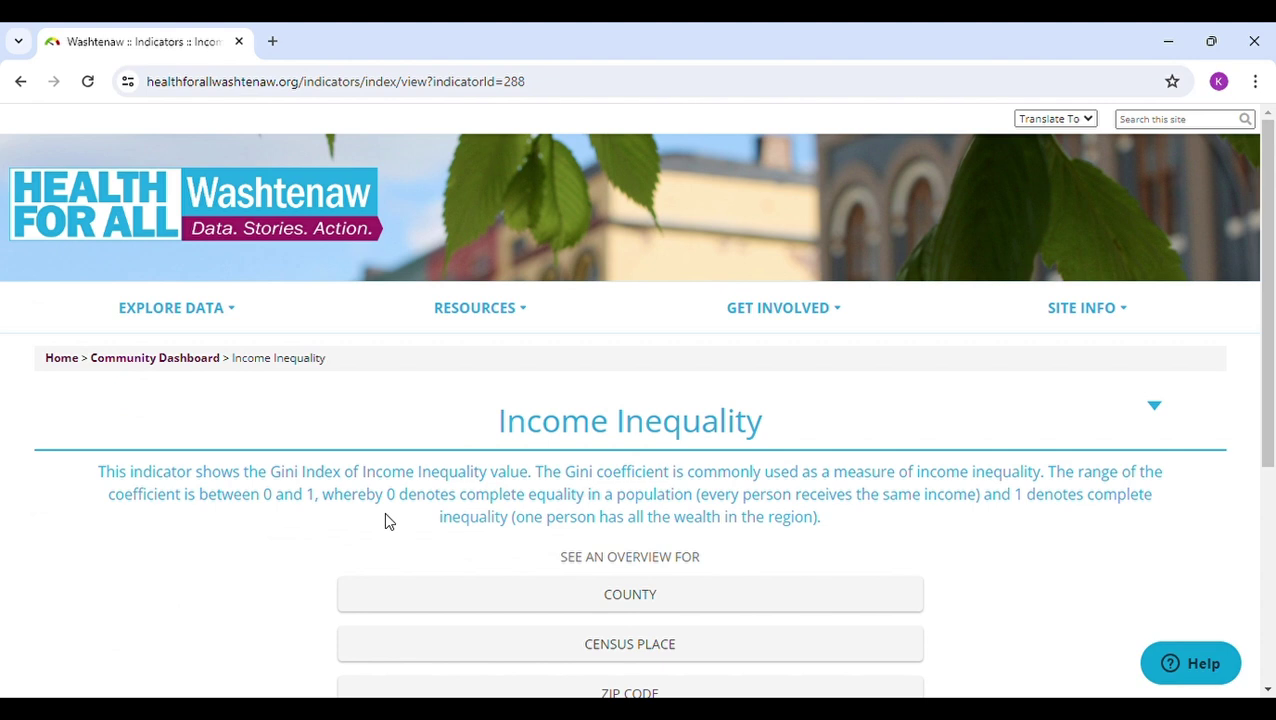
scroll(242, 544, "down", 2)
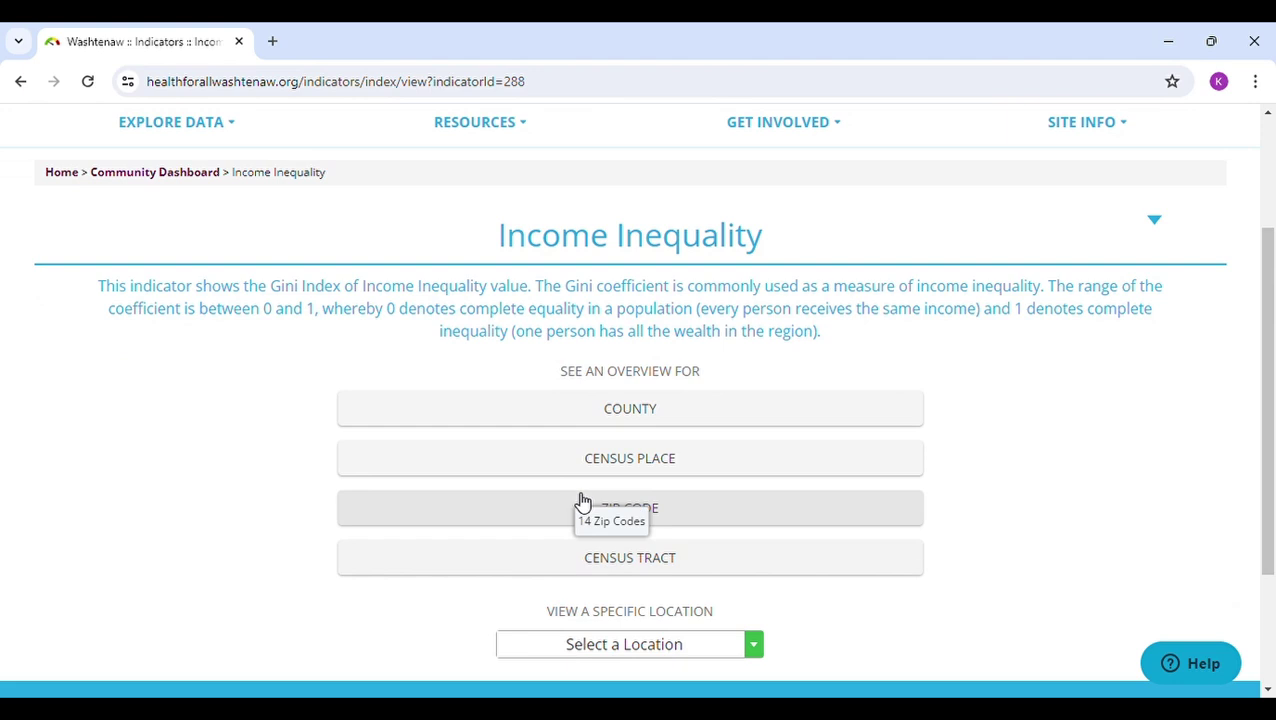
left_click(660, 514)
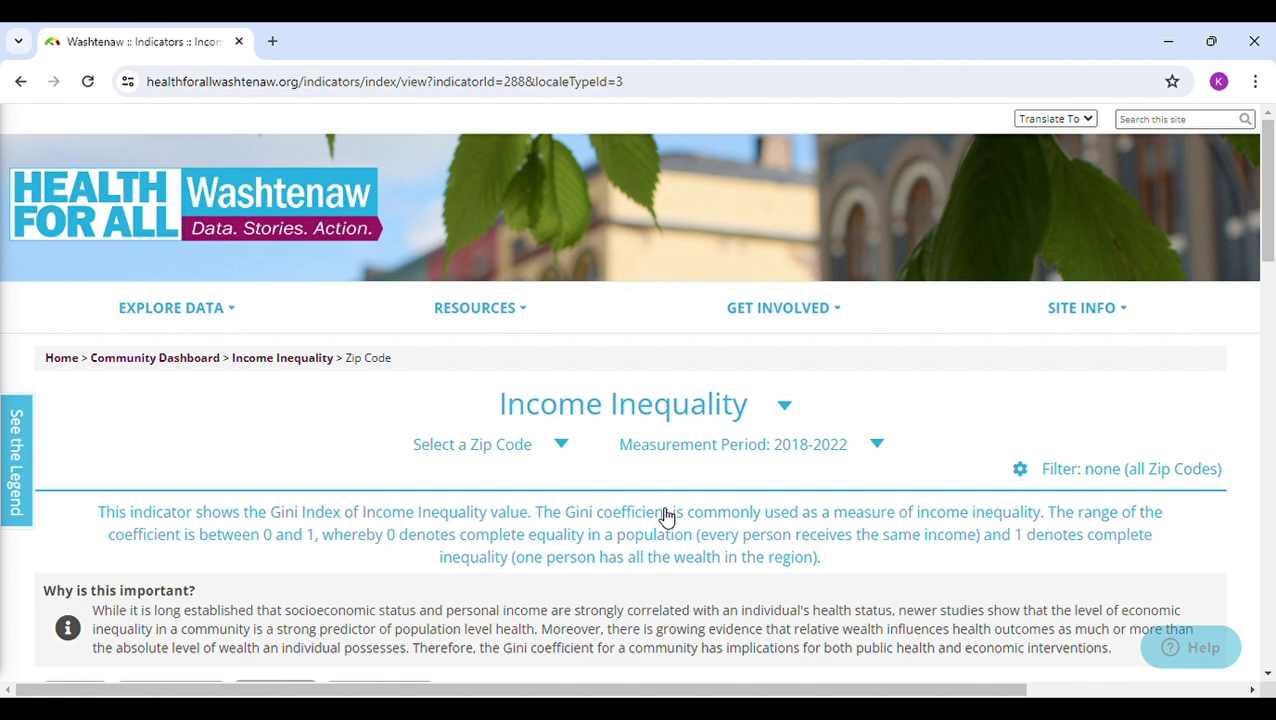
Browse the list of selectable zip codes and census tracts for the Income Inequality indicator
scroll(270, 478, "down", 1)
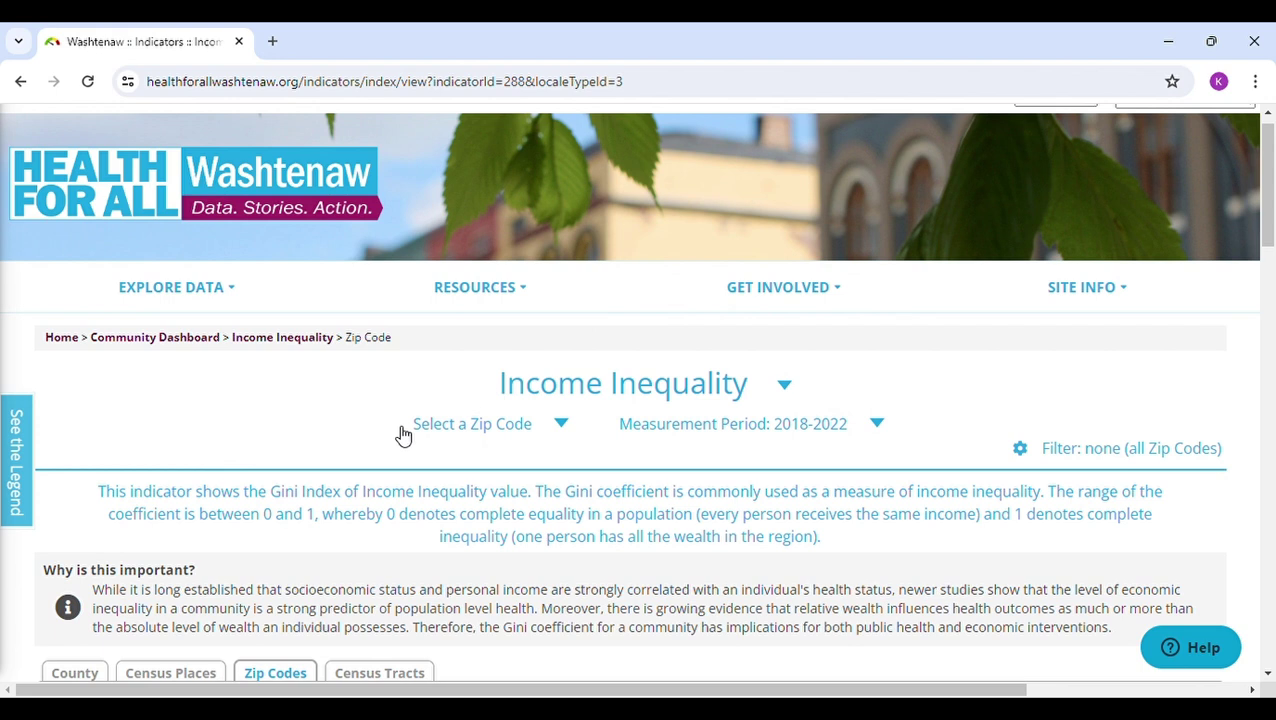
left_click(563, 422)
scroll(470, 555, "down", 5)
scroll(470, 555, "down", 3)
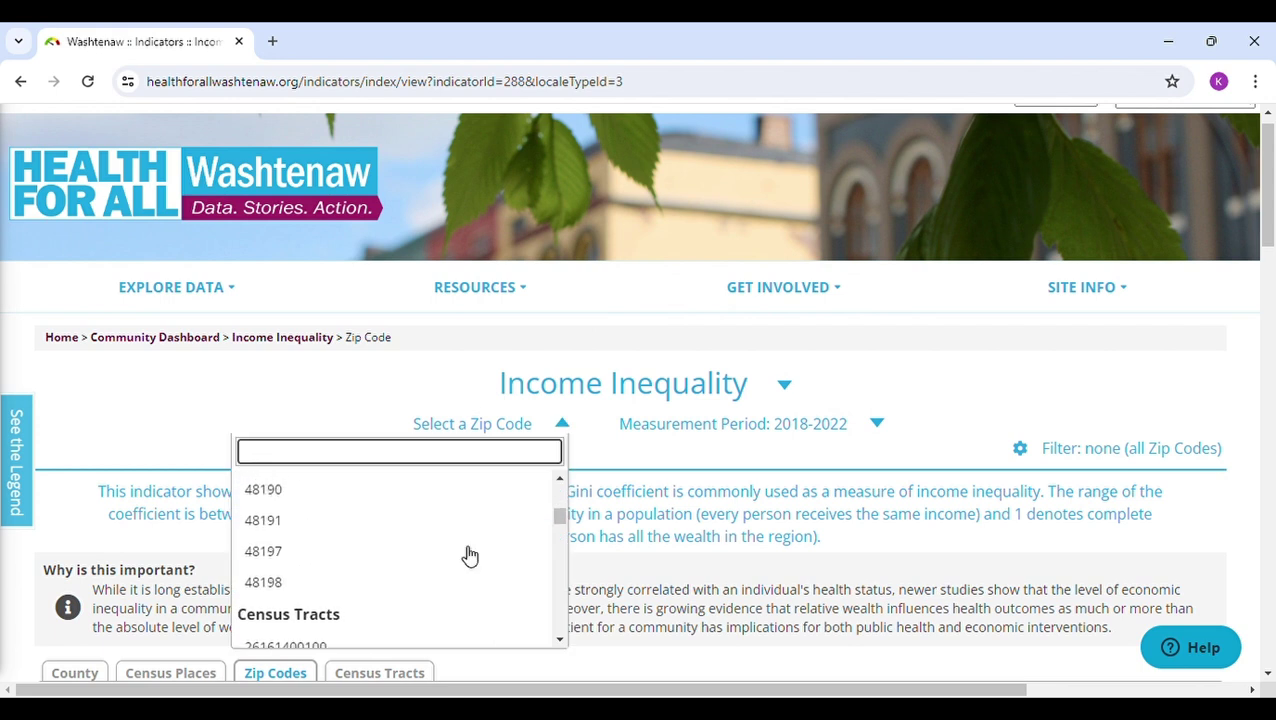
scroll(470, 555, "up", 3)
scroll(470, 555, "up", 1)
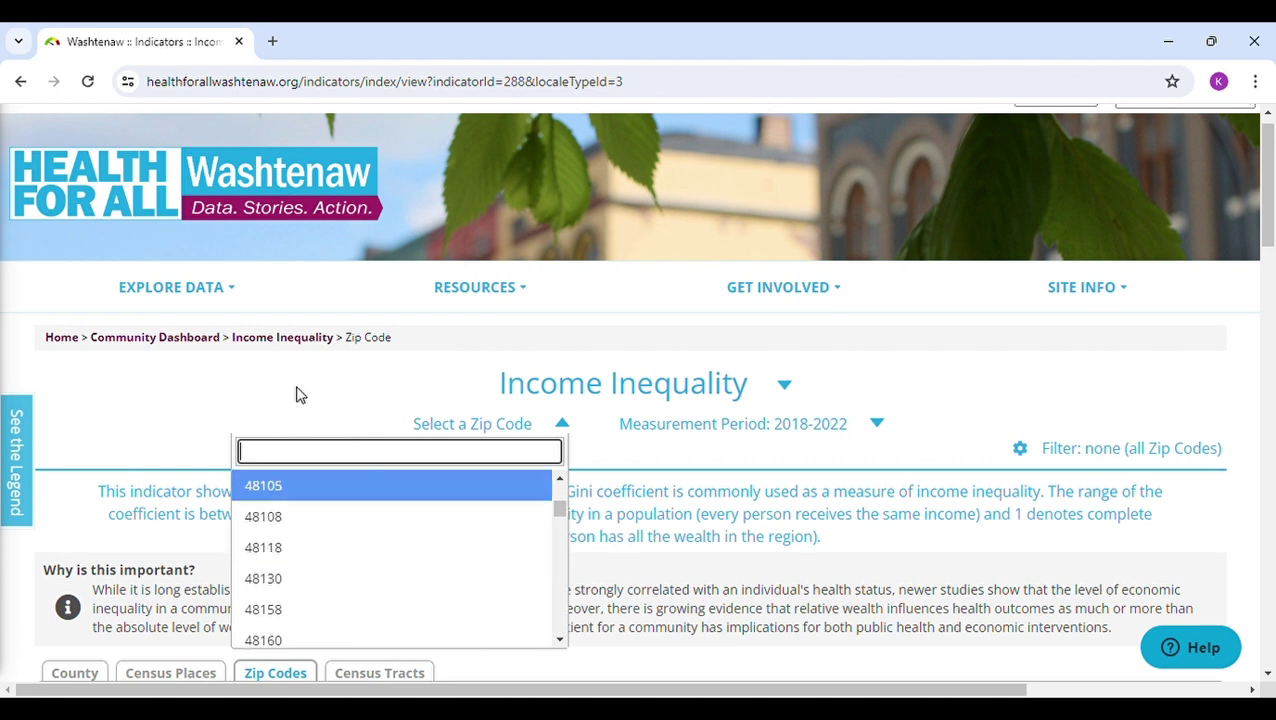
left_click(143, 424)
Examine the grouped zip code map and bar chart of income inequality, including the bar for 48105
scroll(805, 435, "down", 1)
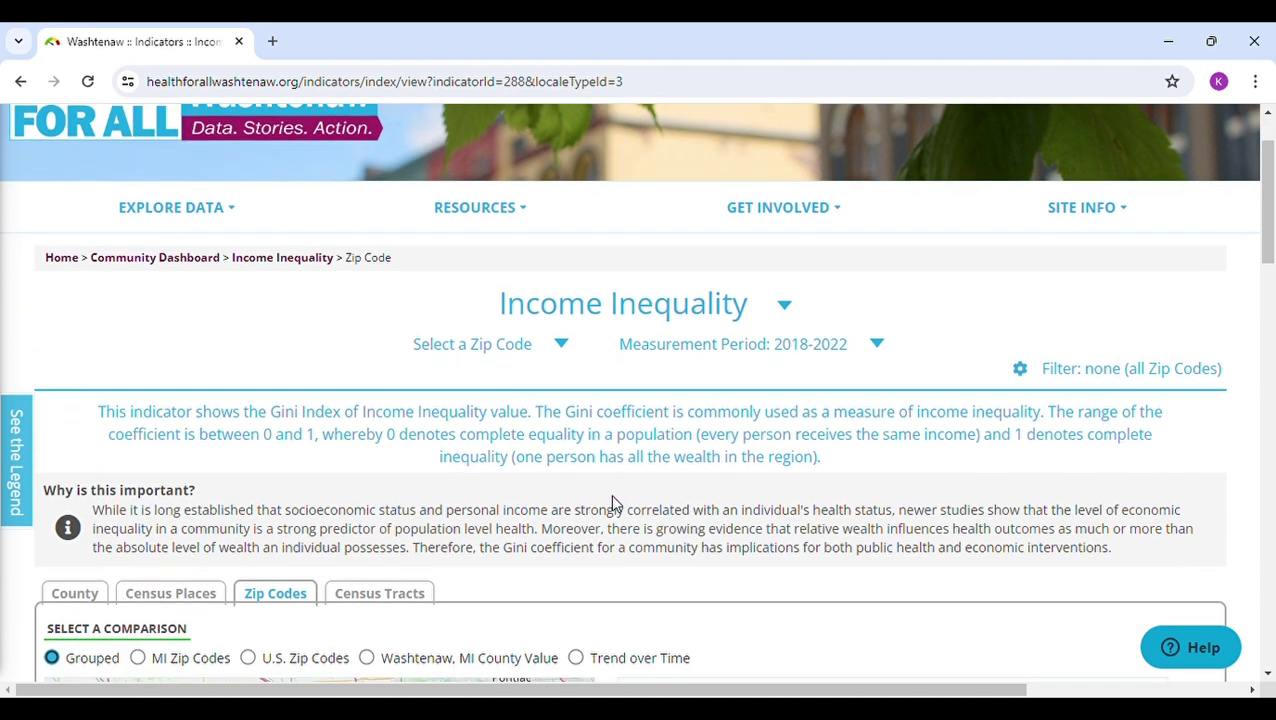
scroll(612, 503, "down", 3)
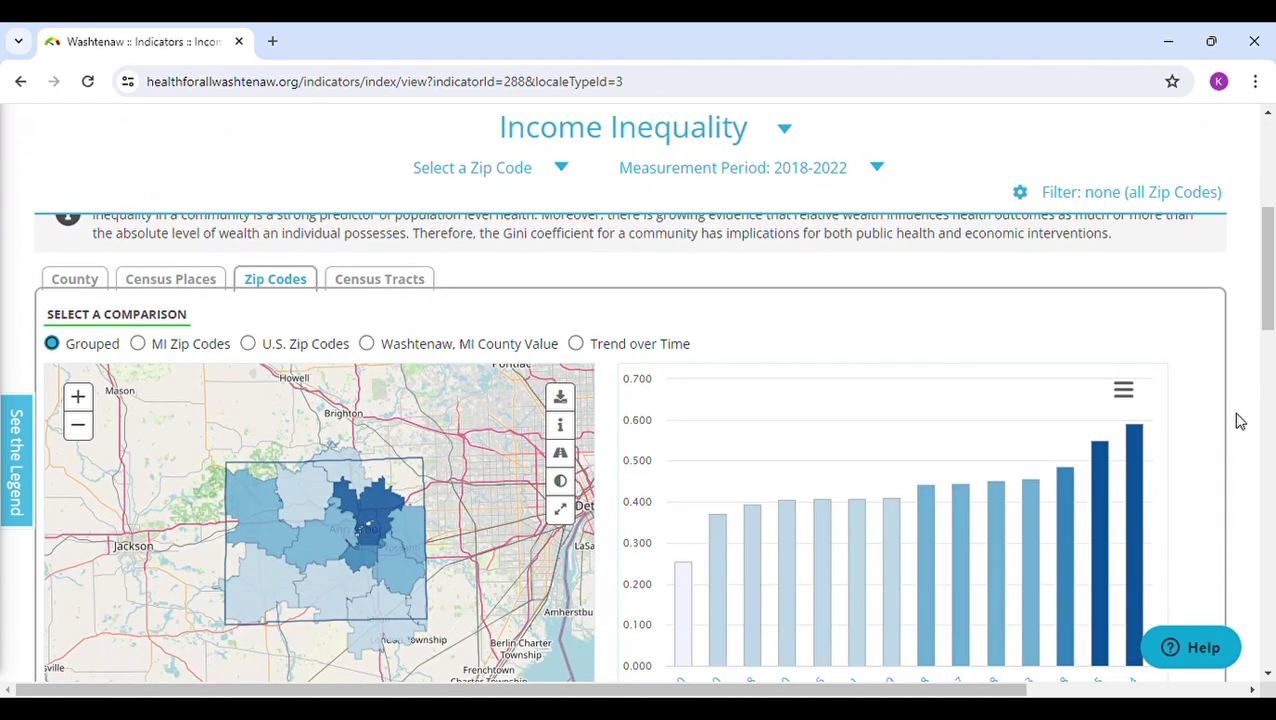
scroll(1238, 421, "down", 1)
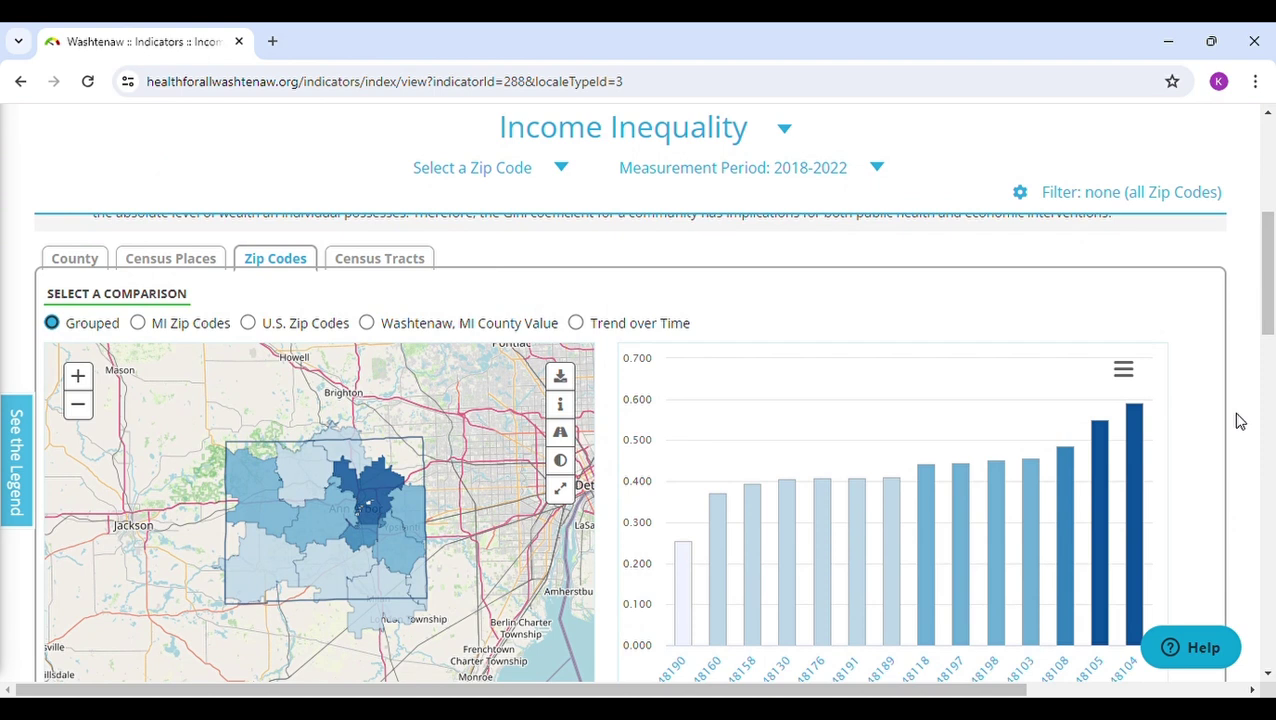
scroll(1240, 421, "down", 1)
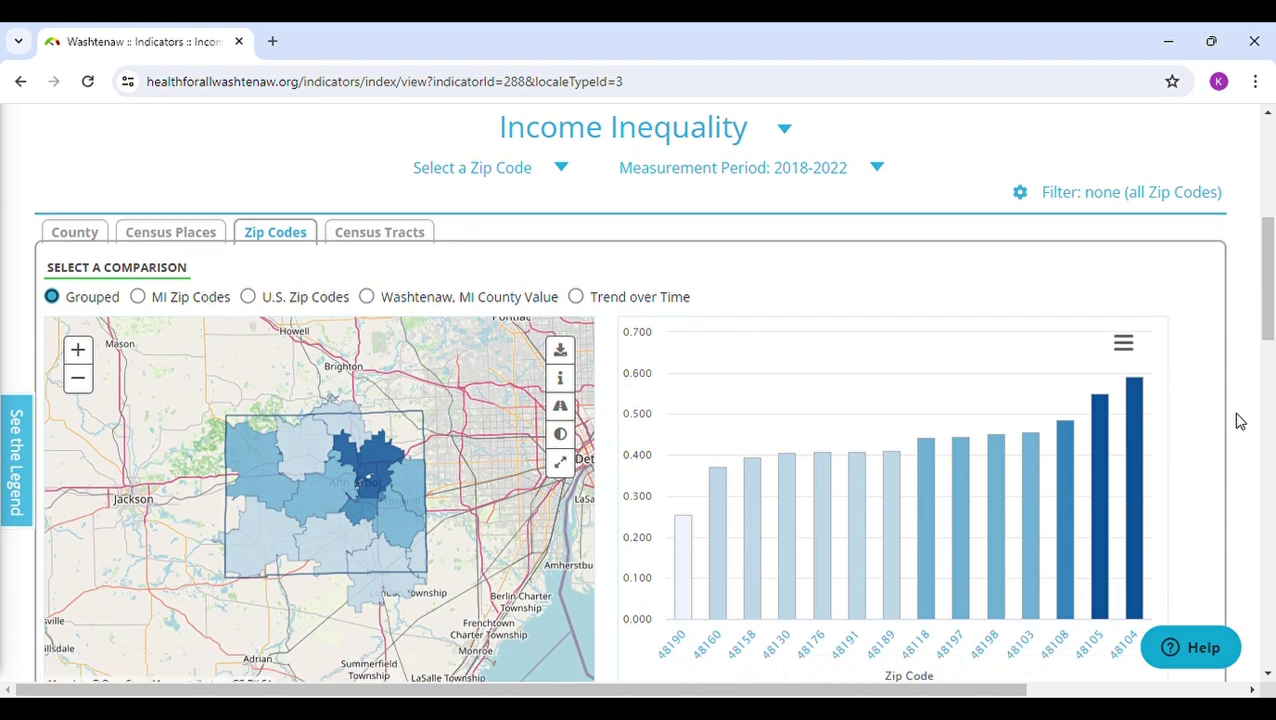
scroll(1240, 421, "up", 1)
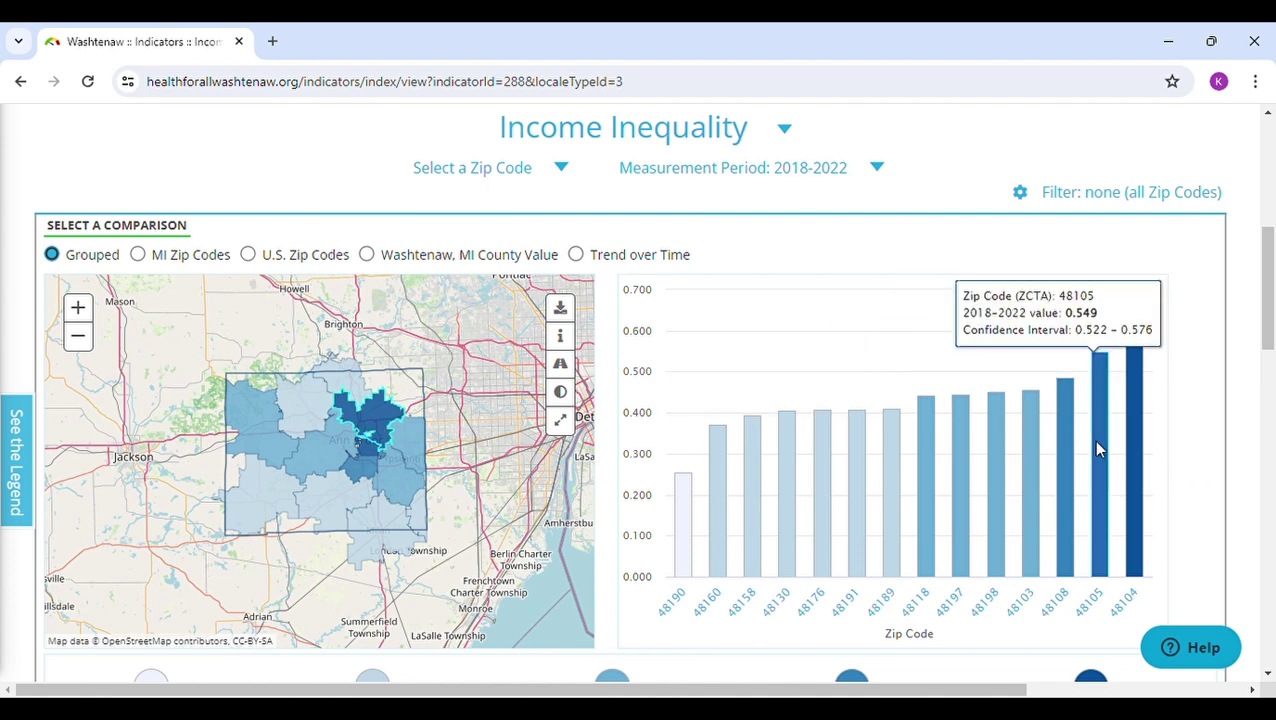
Check the zip code bar chart's download options and look over the value ranges and data table below the map
left_click(1124, 301)
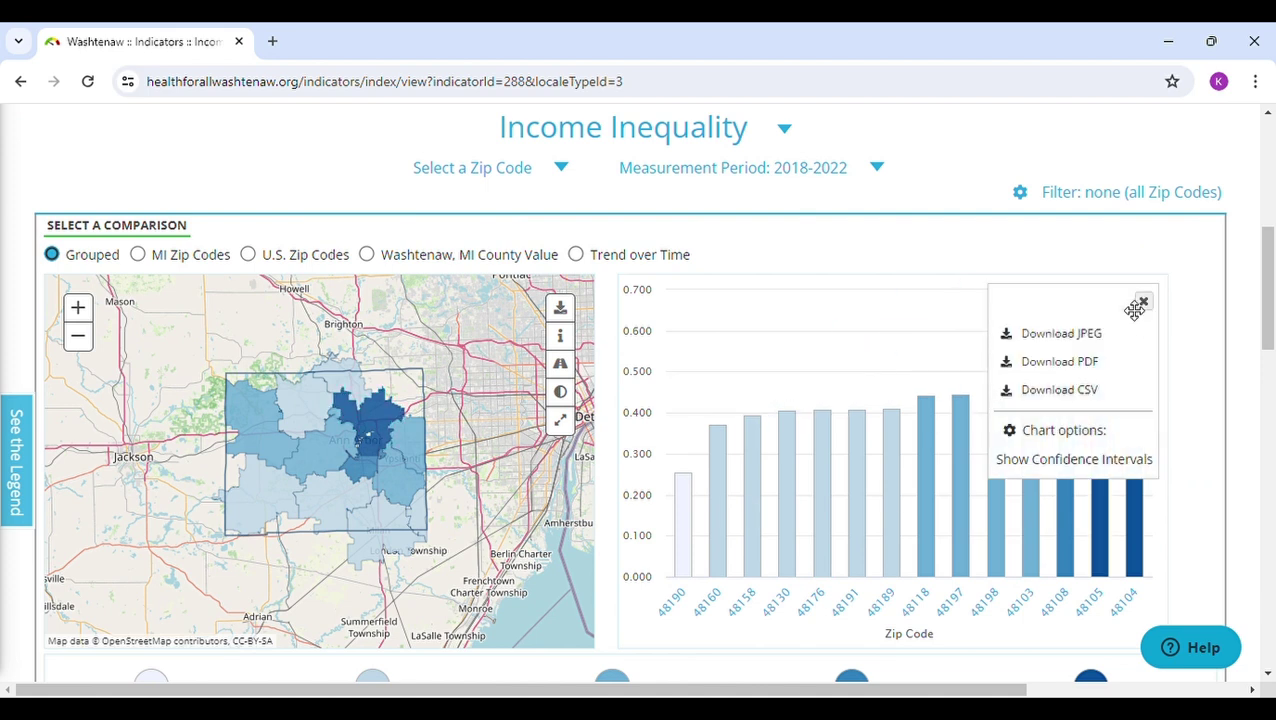
left_click(1140, 307)
scroll(1199, 460, "down", 4)
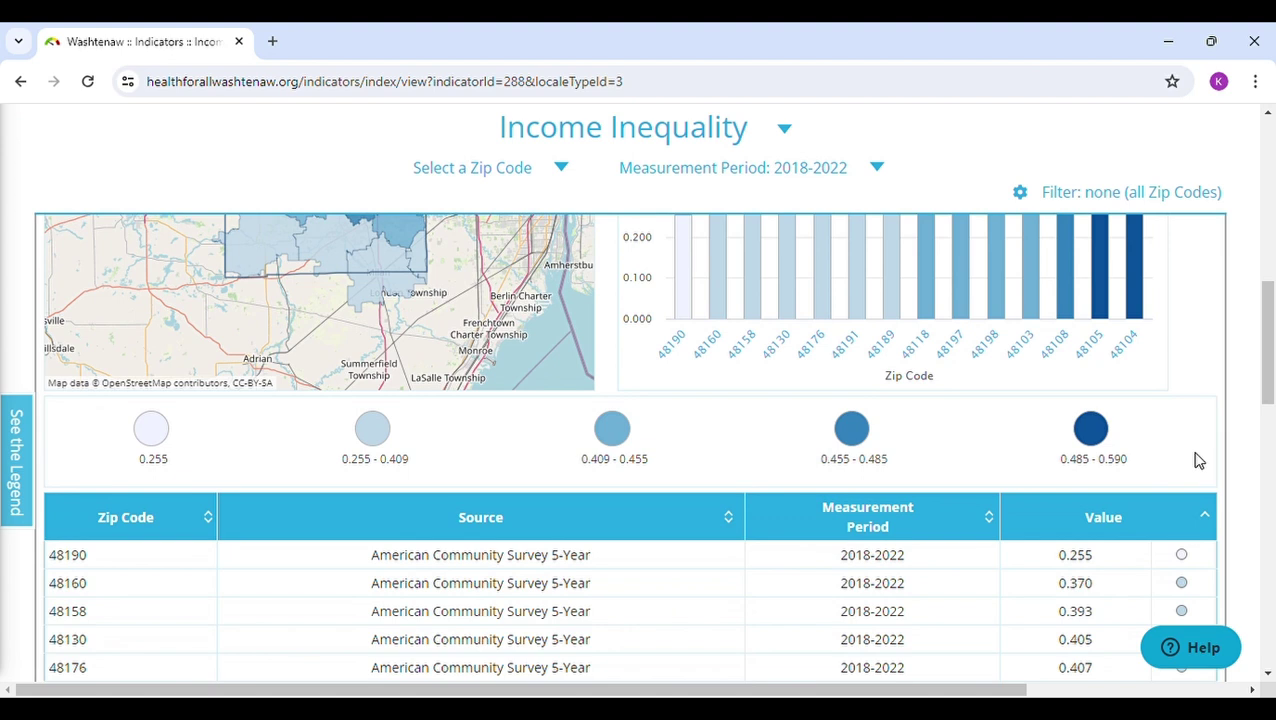
scroll(1199, 460, "up", 3)
scroll(1199, 460, "up", 1)
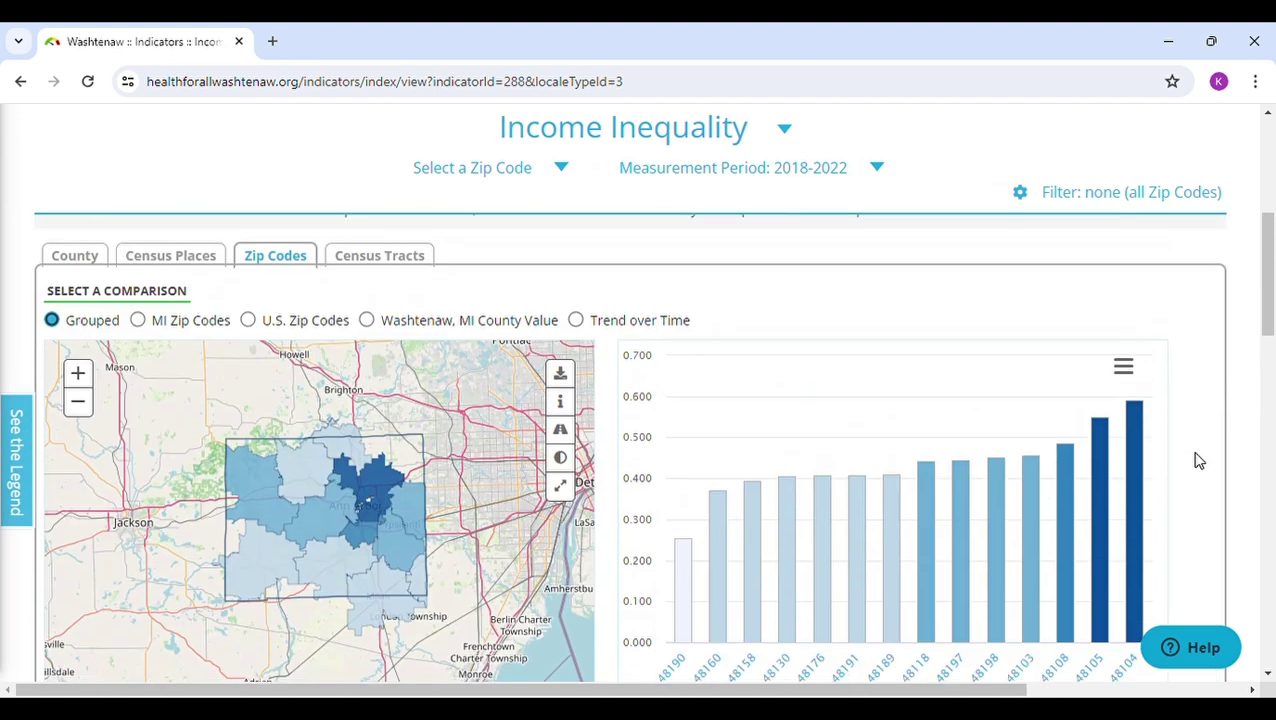